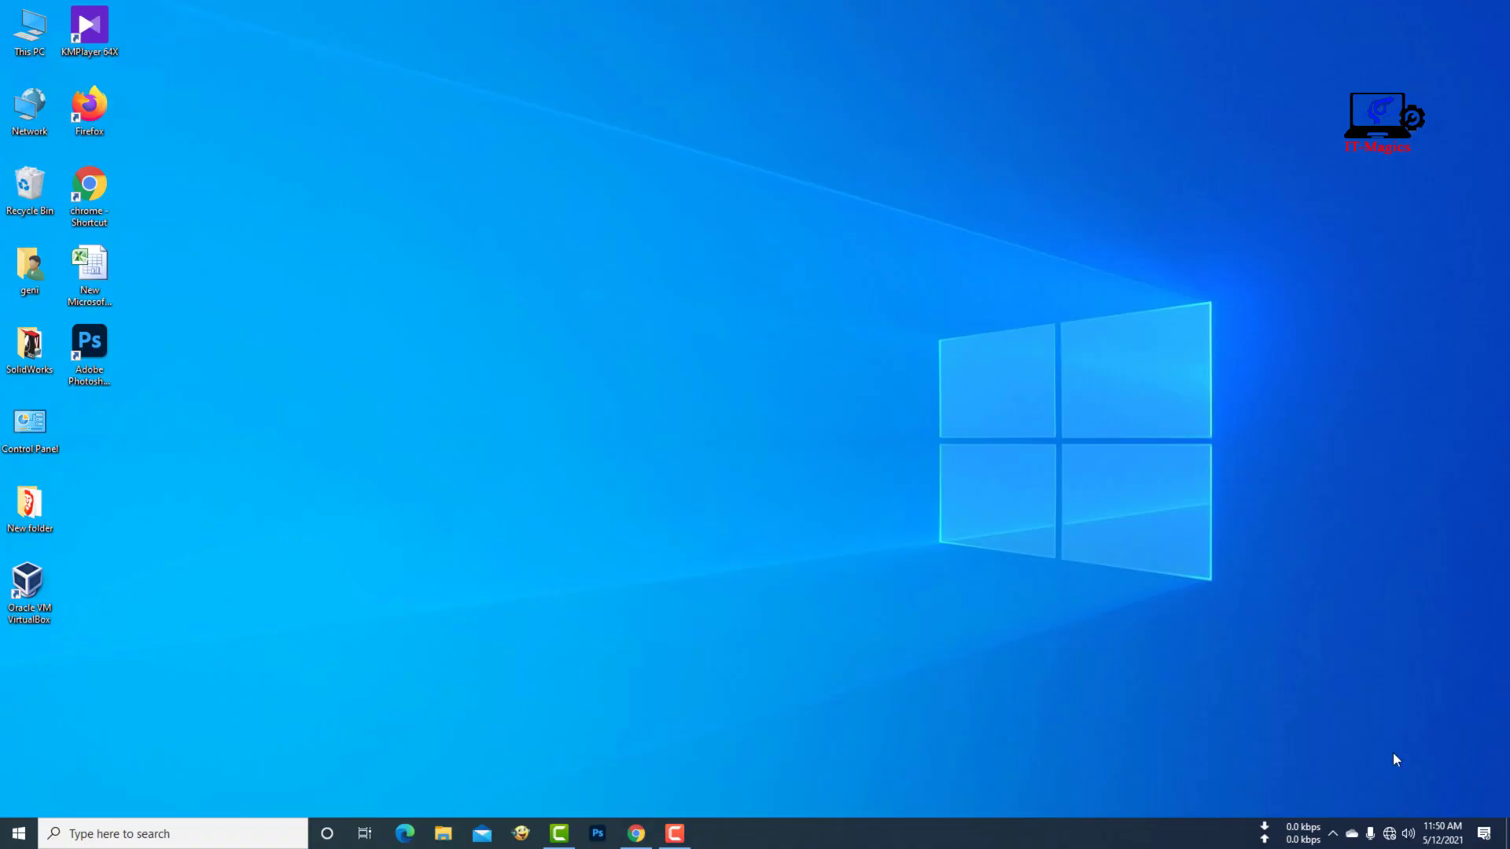
- Join the PC to the netis_B86B72 Wi-Fi network using its default security key
click(1390, 830)
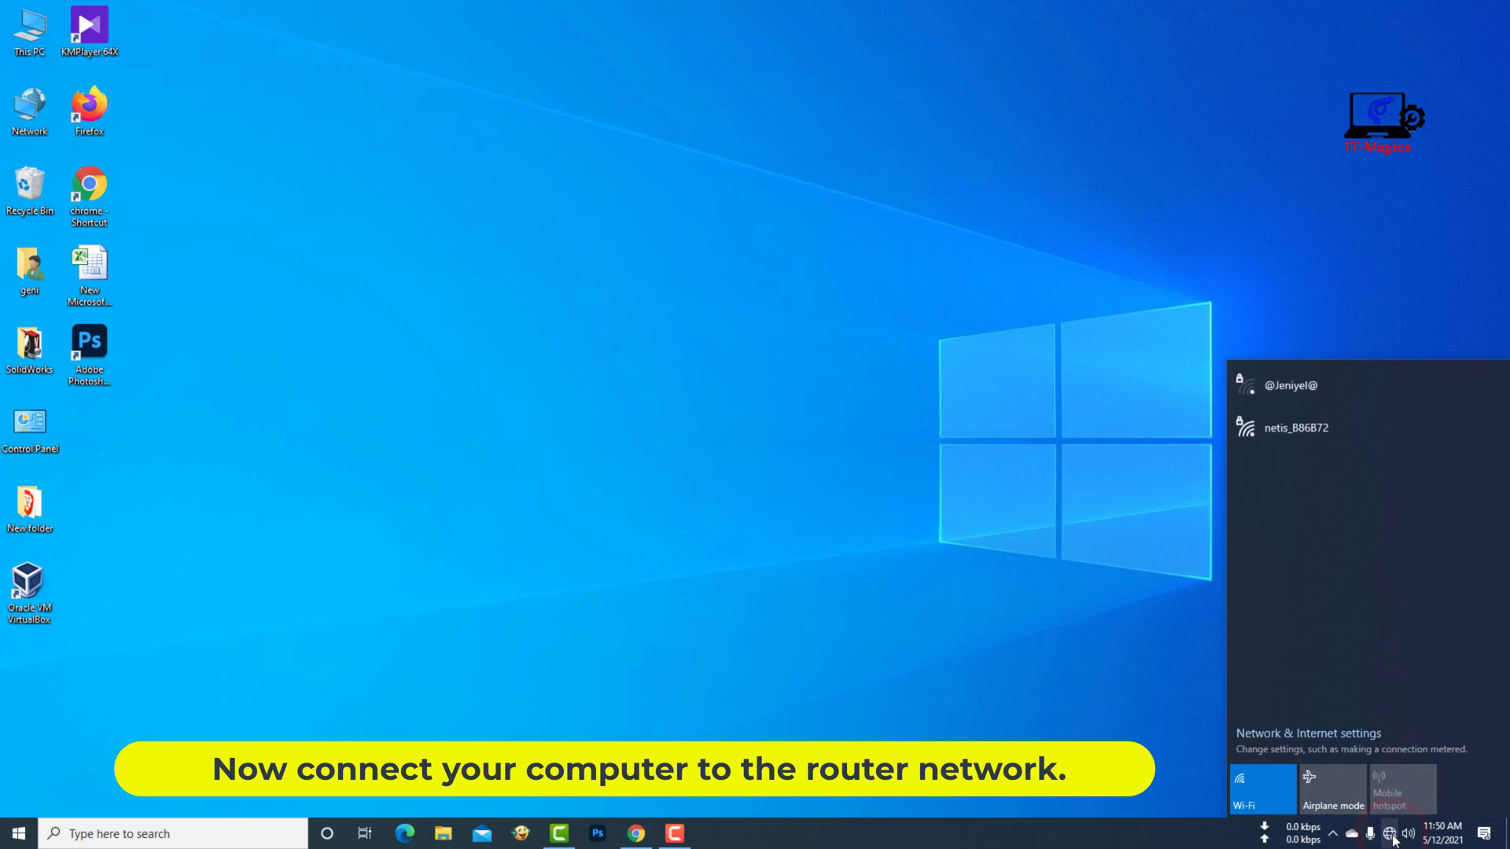
click(1305, 448)
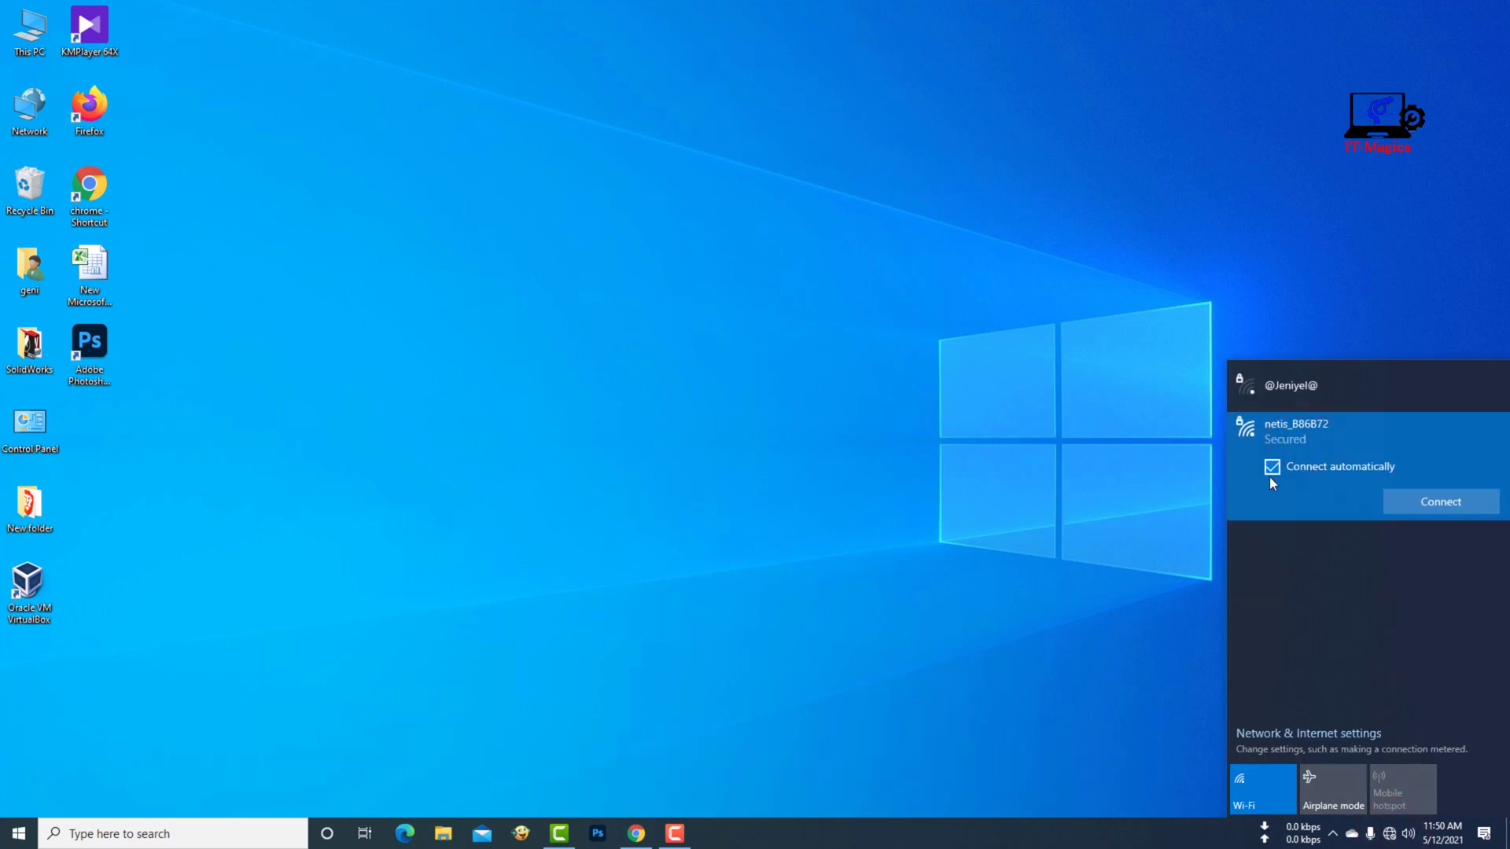
click(1450, 505)
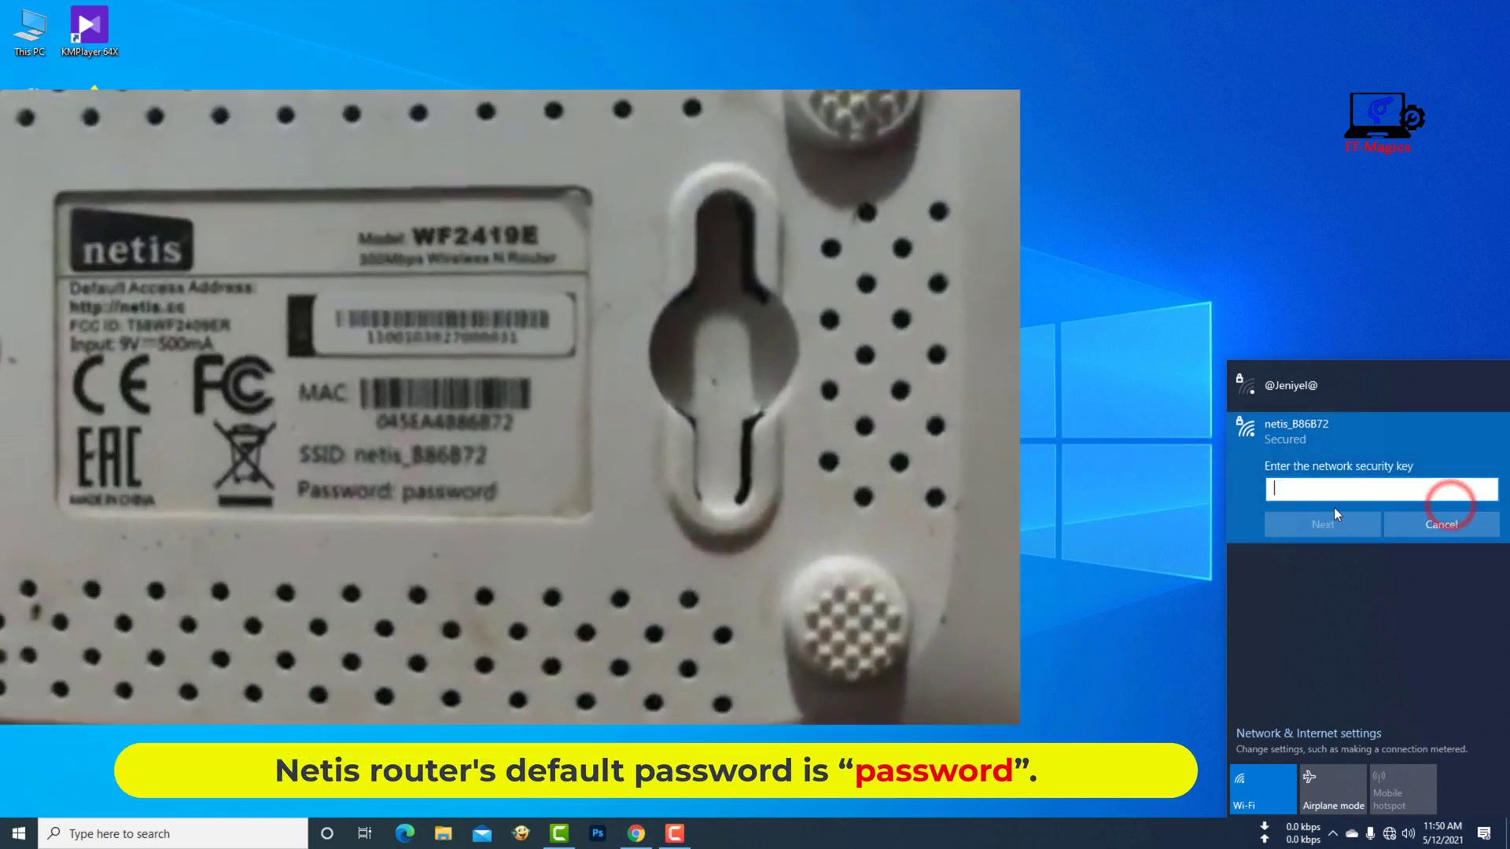
text(pass)
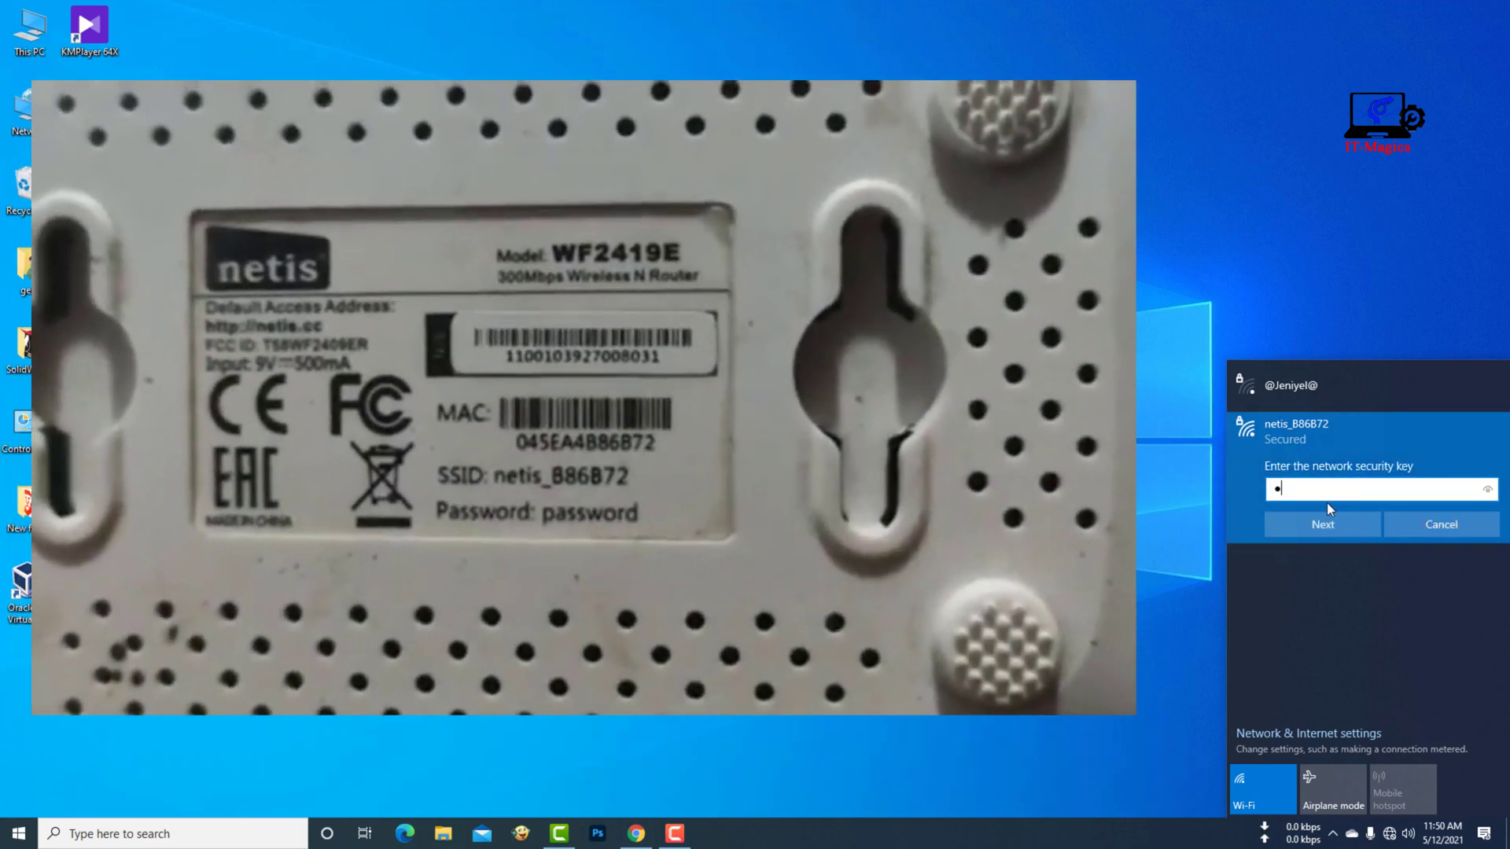
text(word)
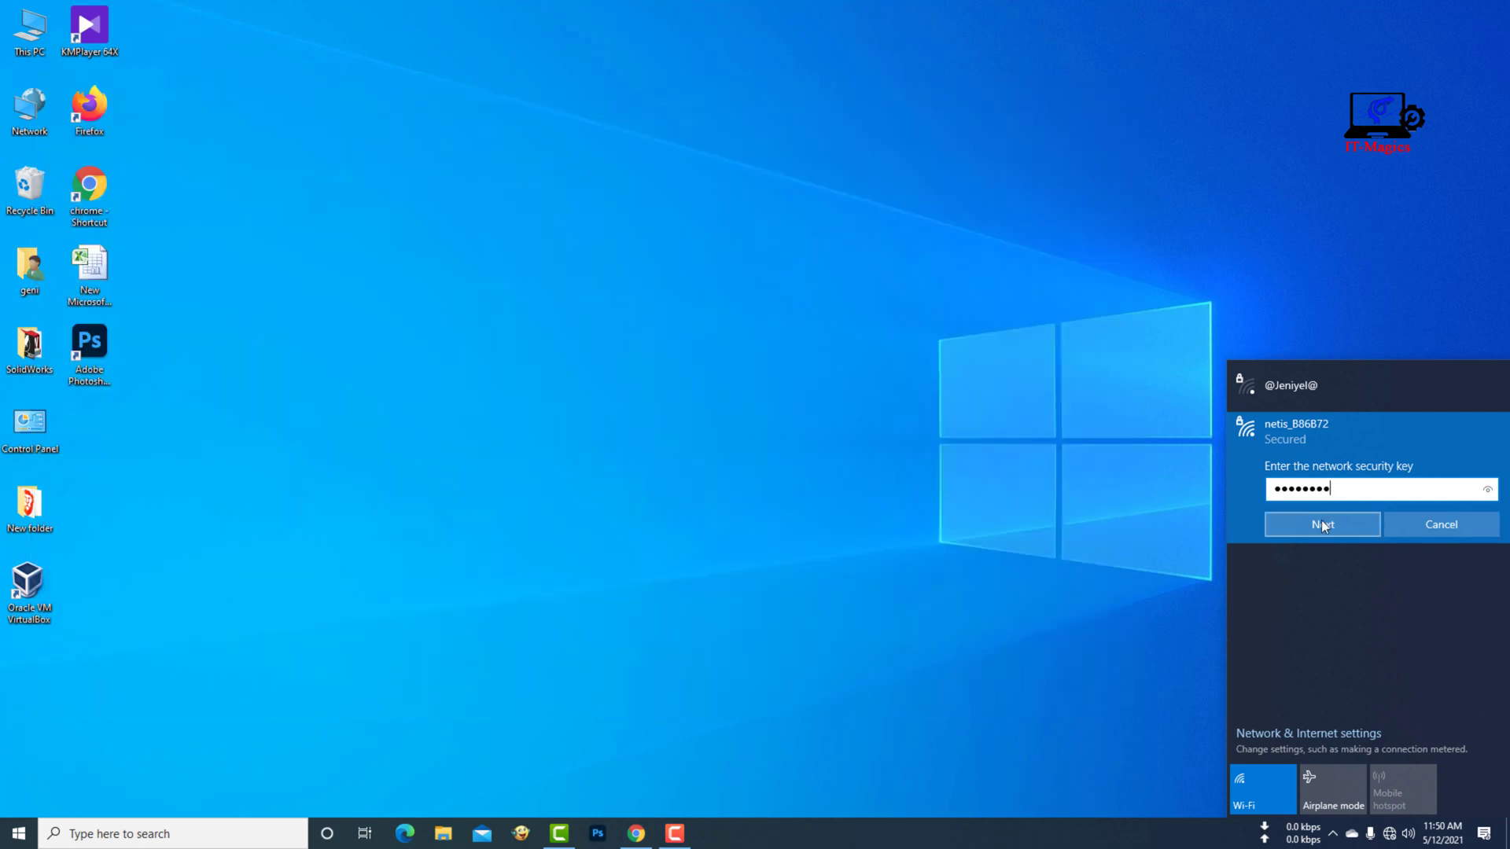
click(1321, 522)
click(1362, 573)
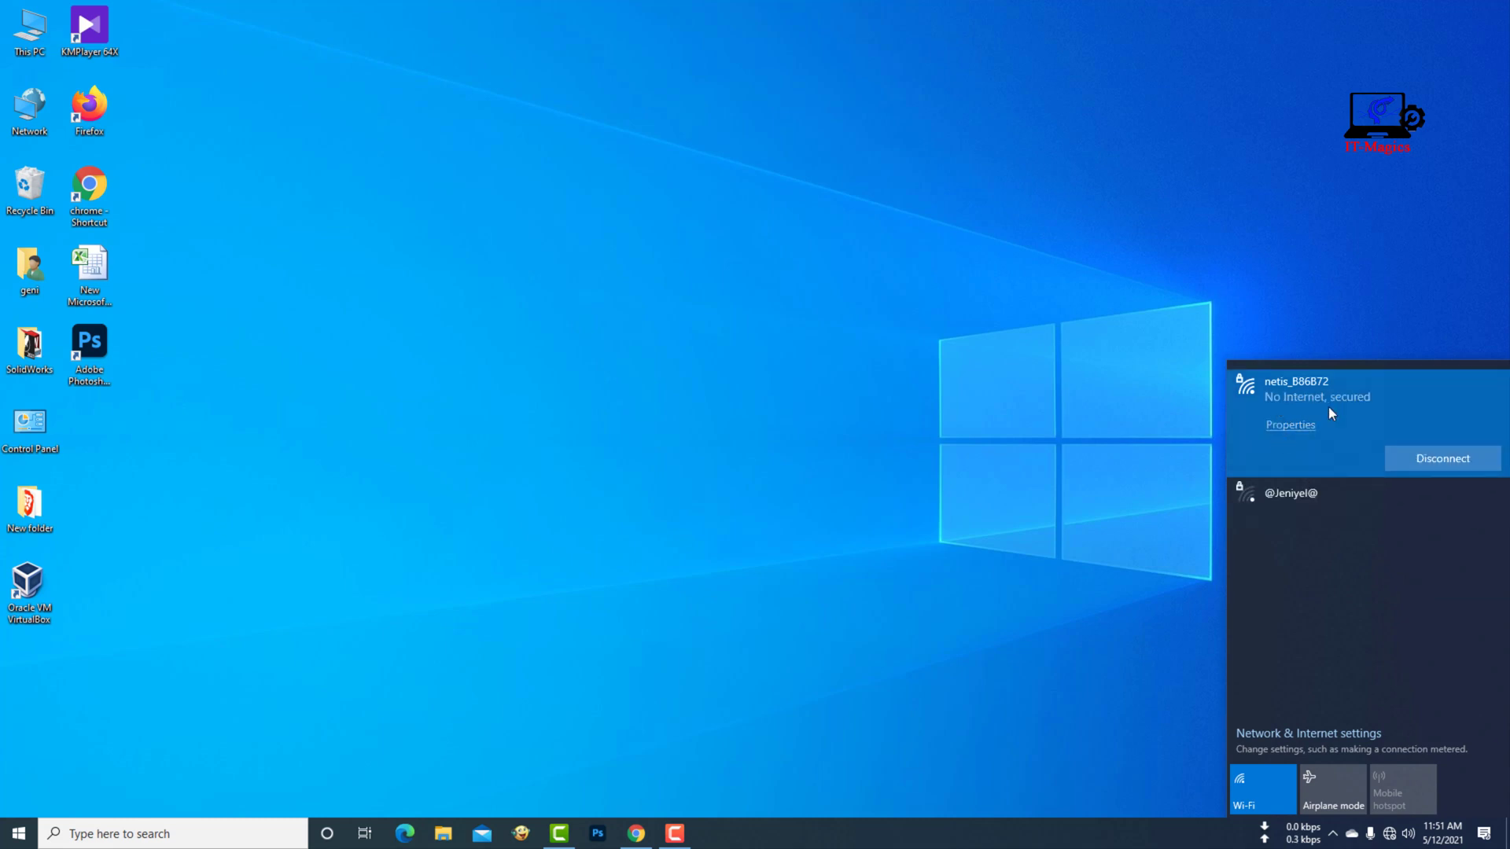
click(1015, 540)
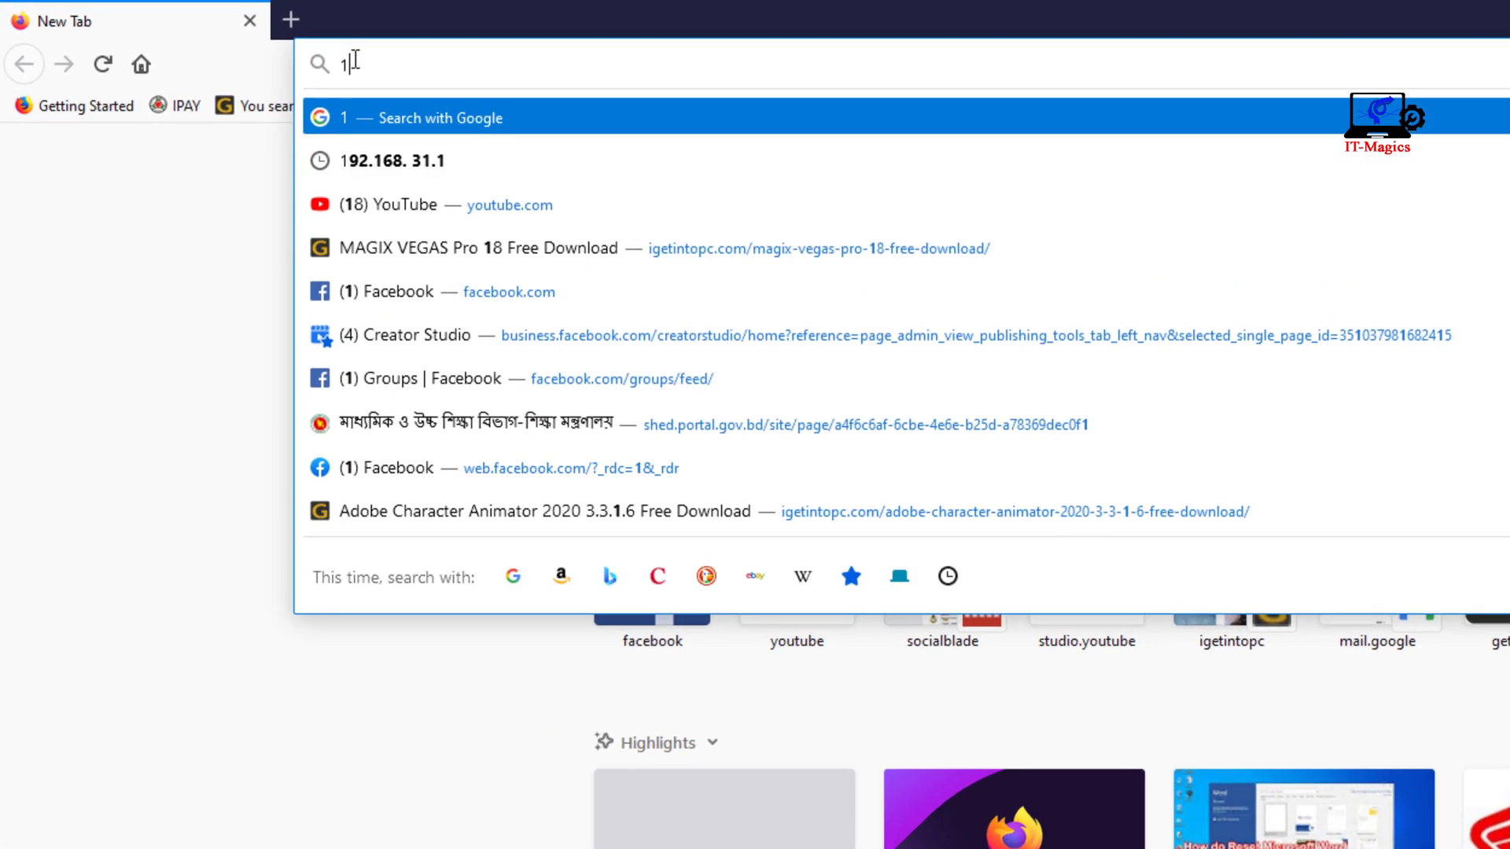
- Load the router admin page at 192.168.1.1 in Firefox, fixing a mistyped address
text(98)
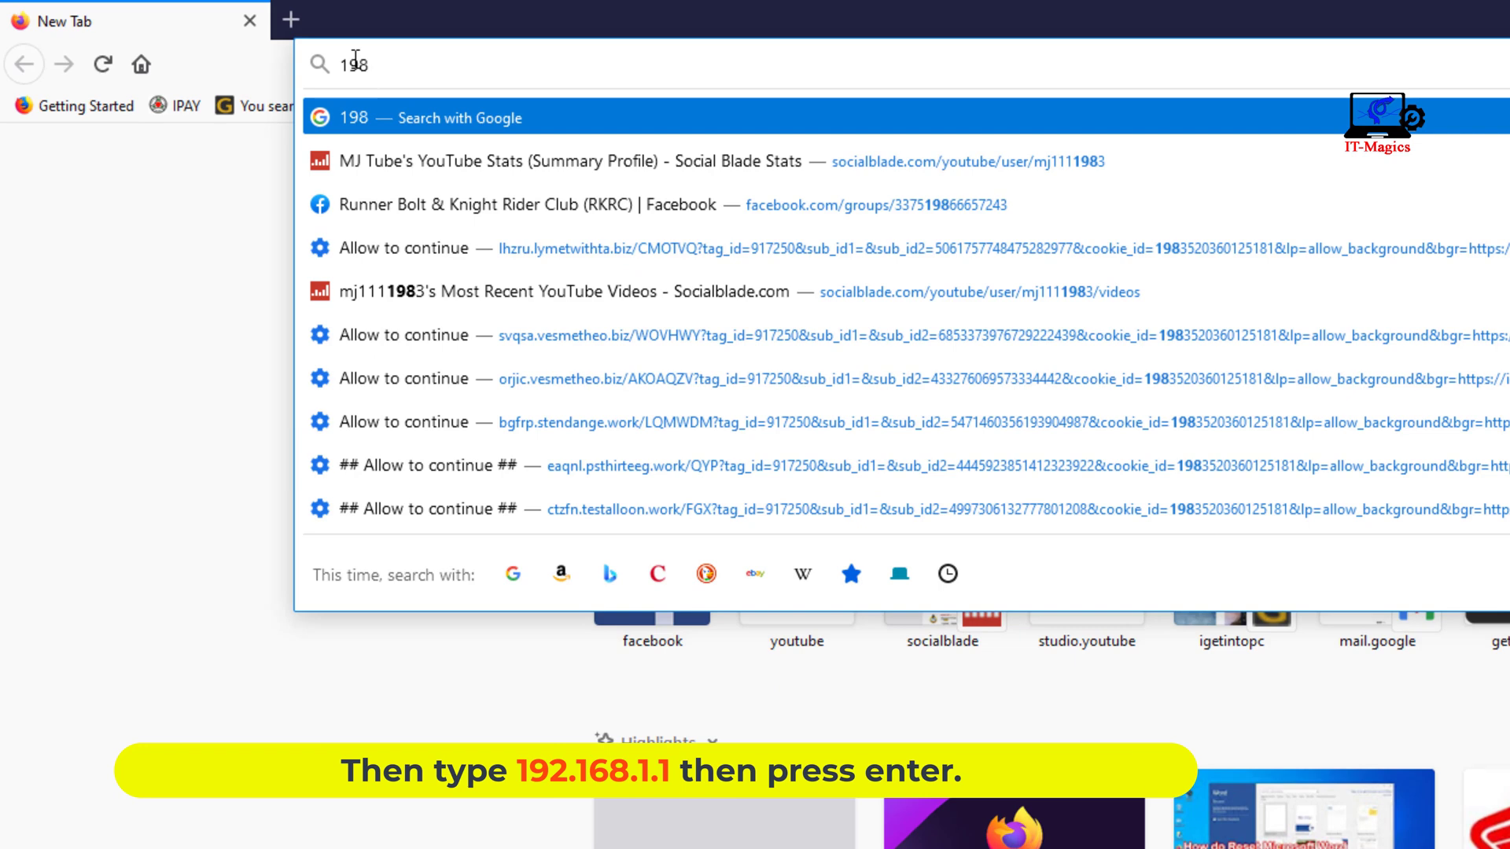
key(BackSpace)
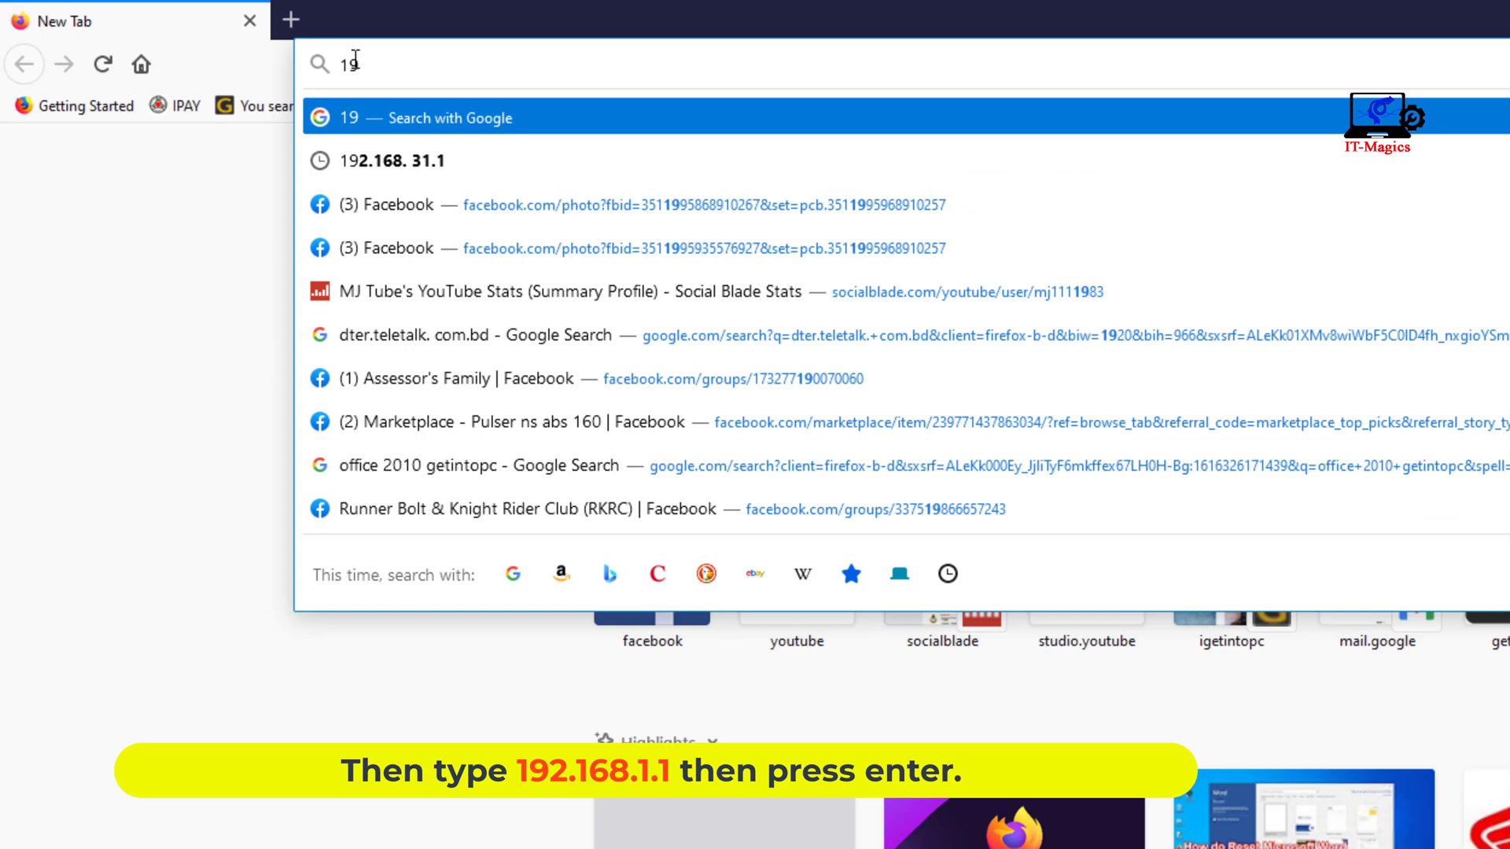
key(BackSpace)
key(BackSpace)
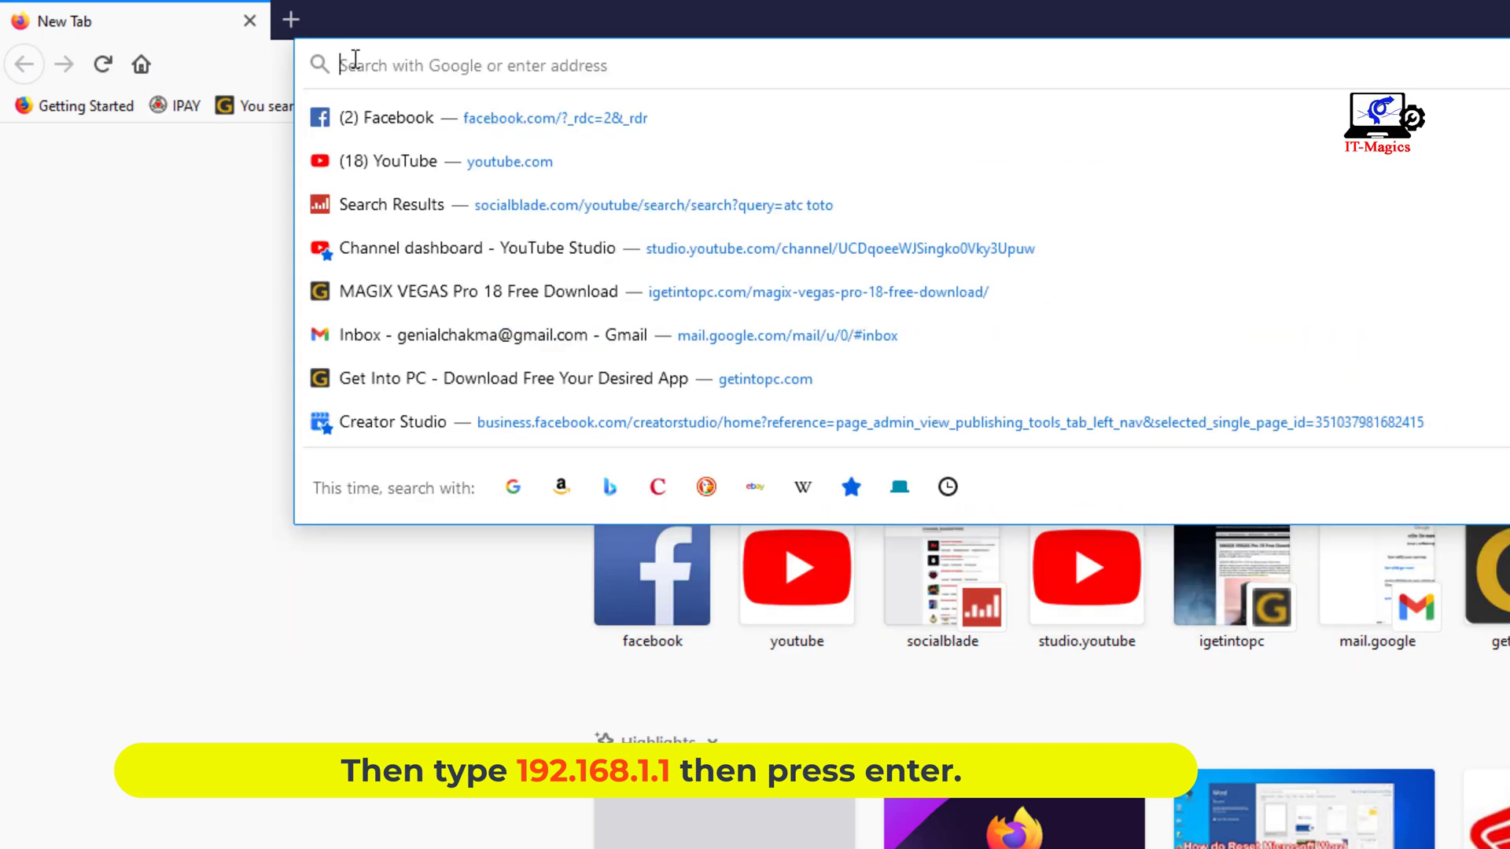
text(192.)
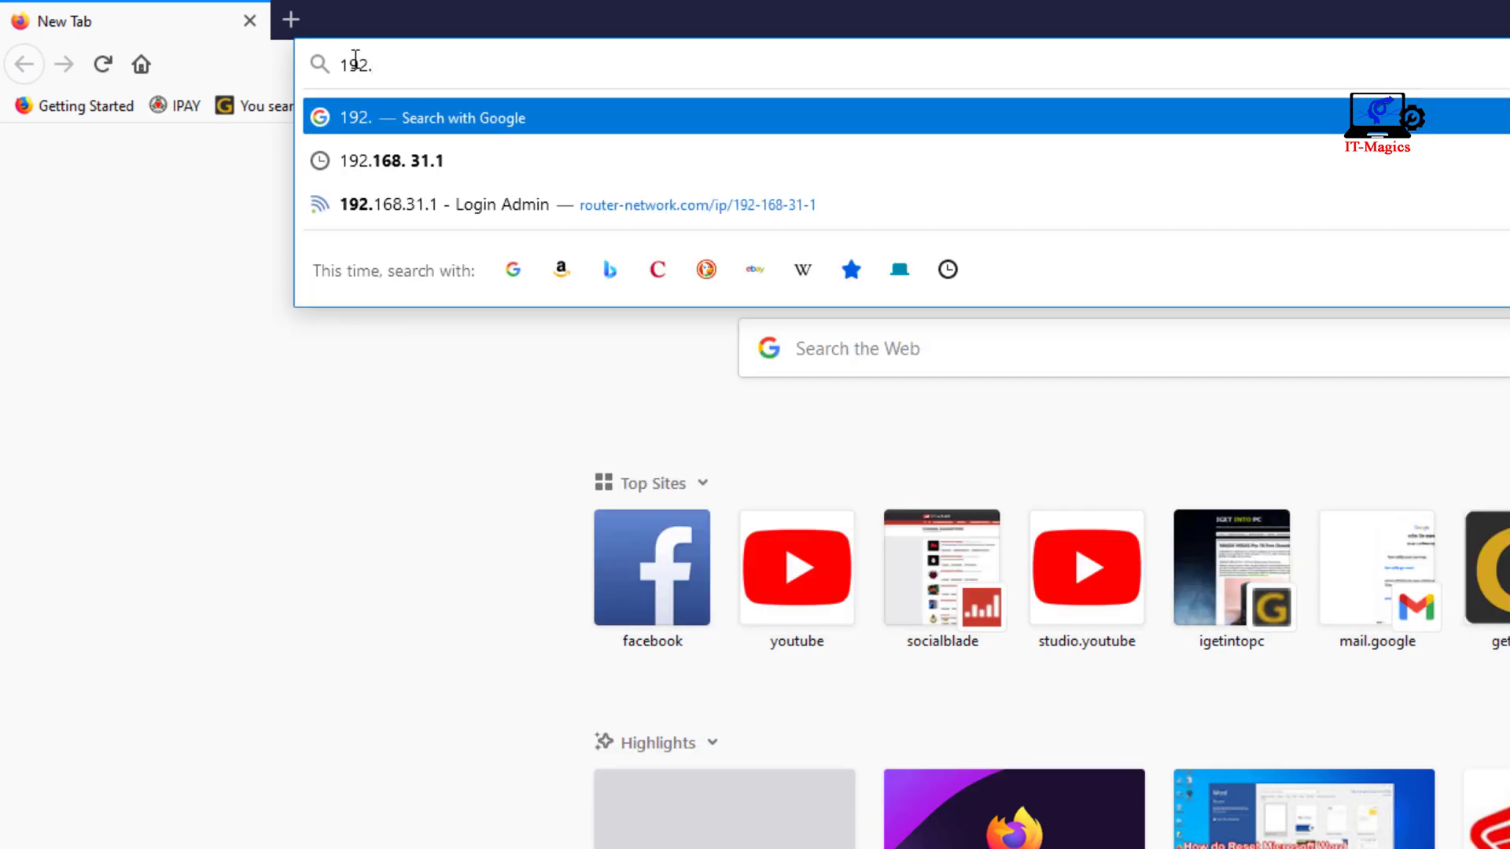
text(168)
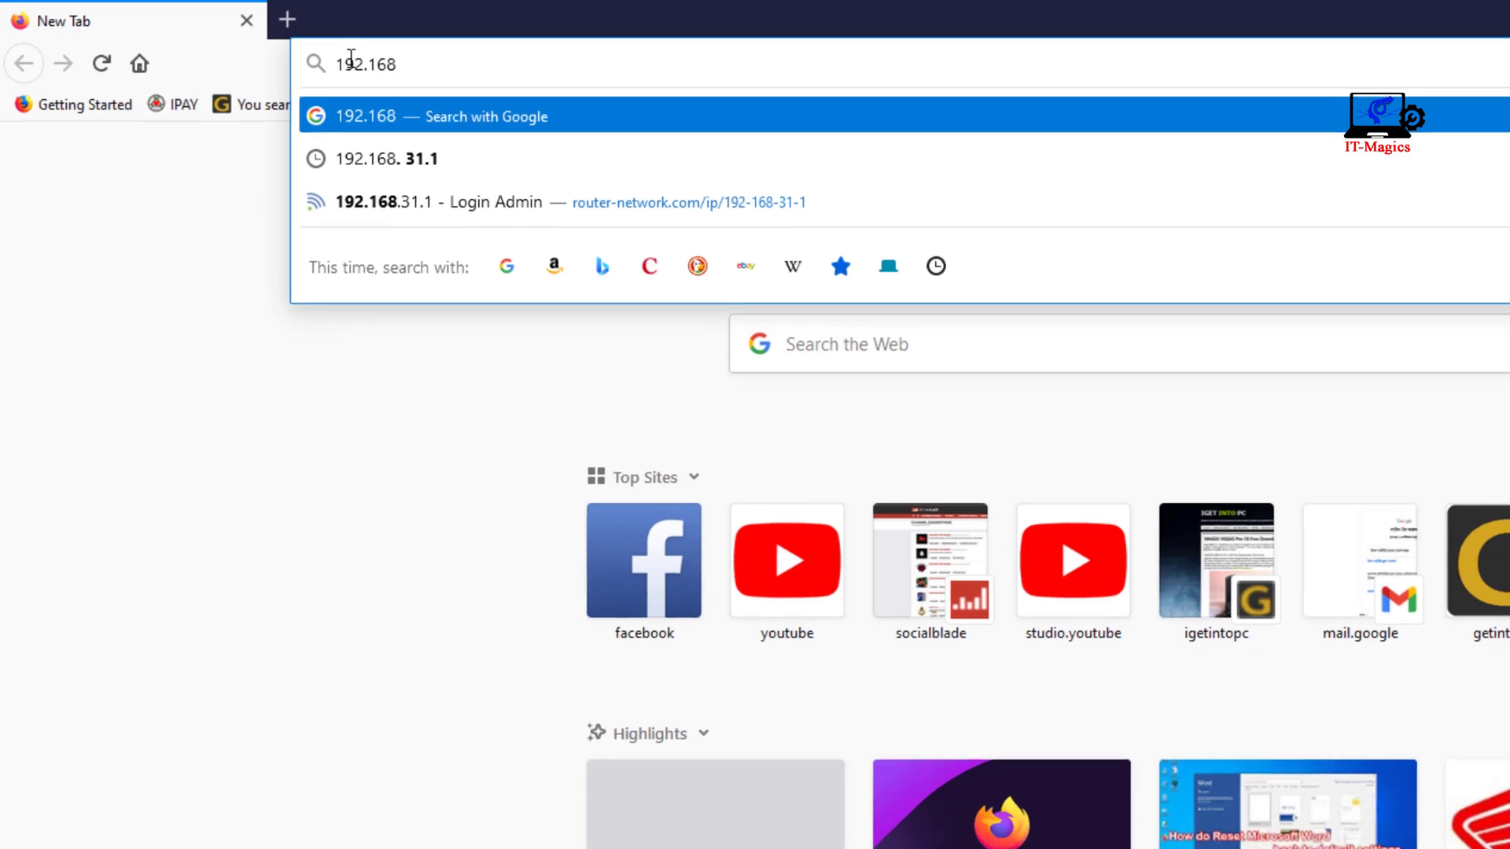
text(.1.1)
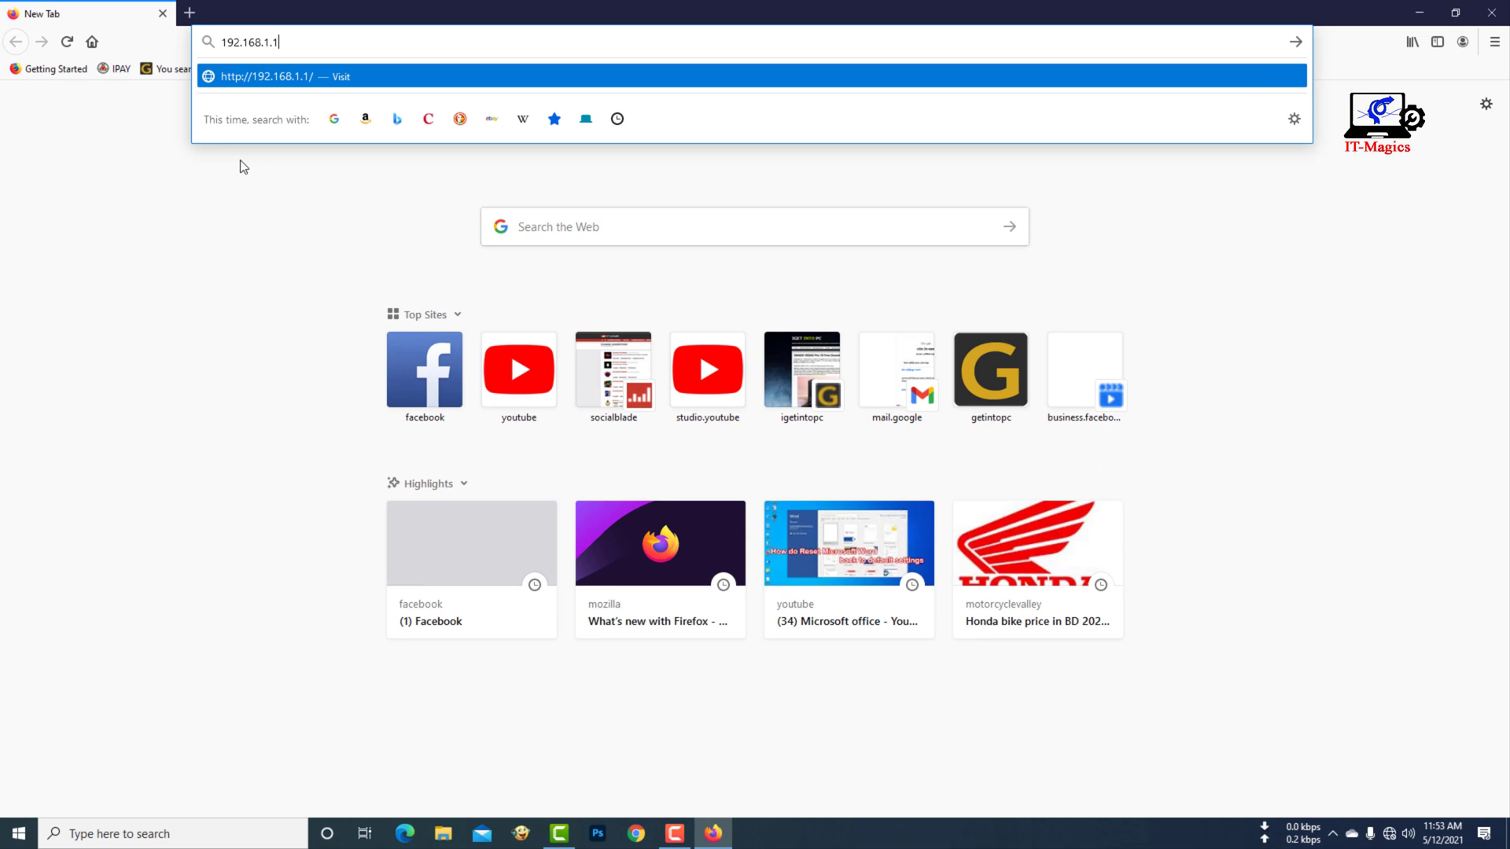
key(Return)
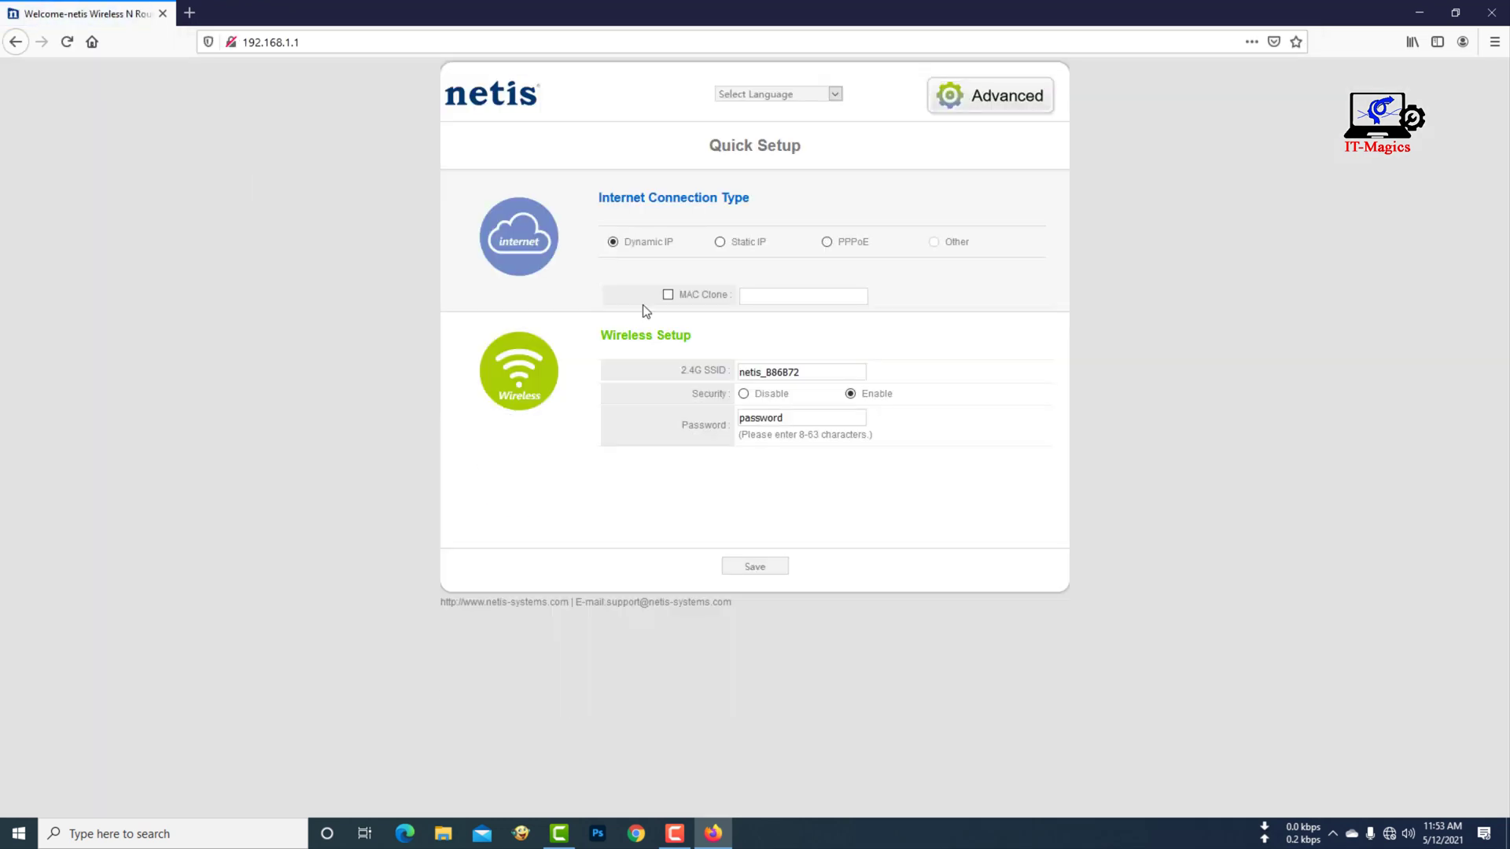
- Choose PPPoE as the connection type and enter the ISP username and password, revealing it to check
click(615, 243)
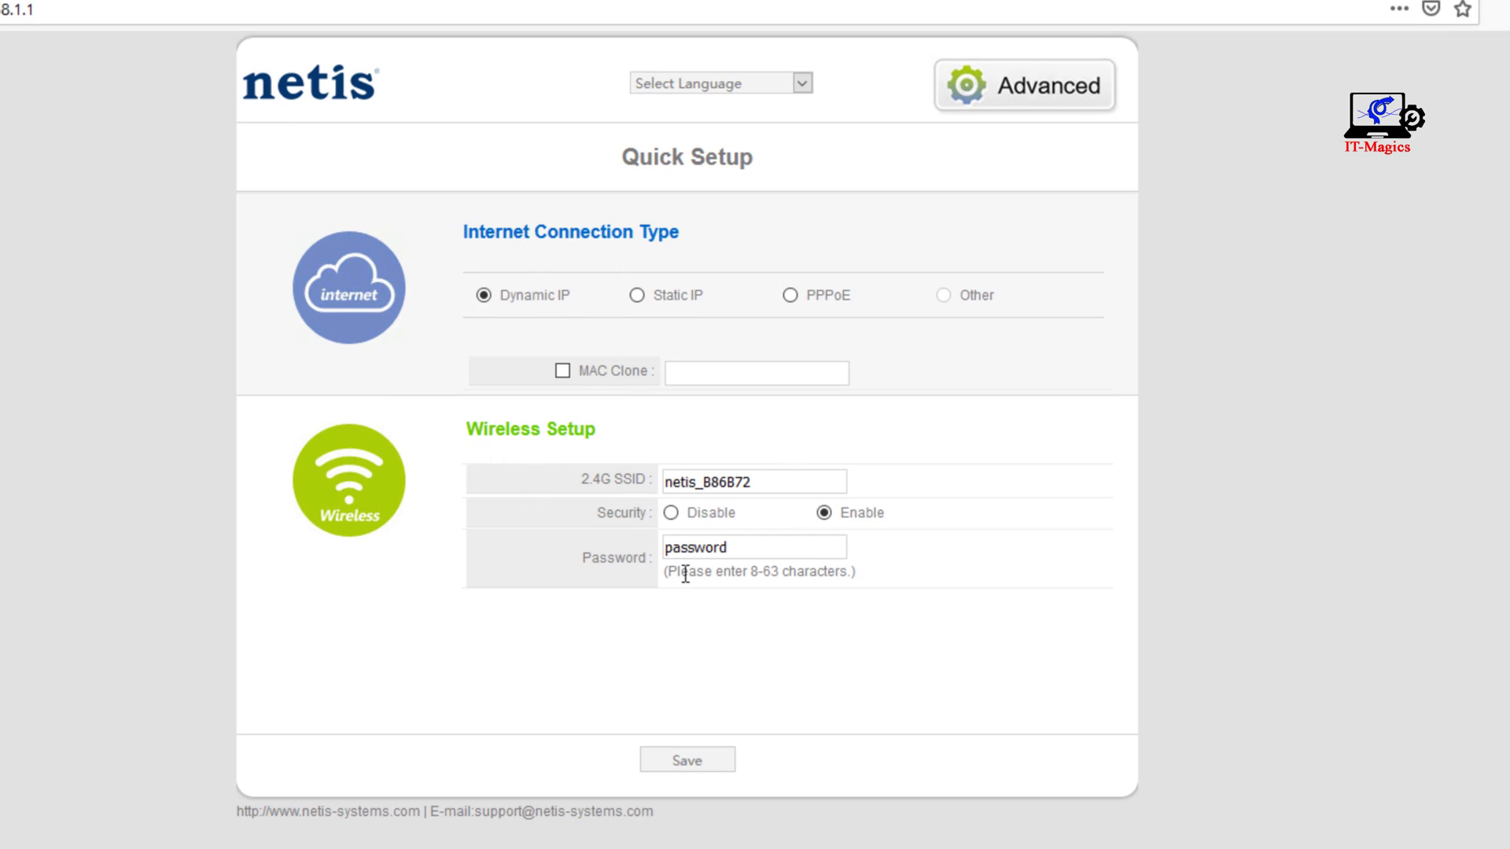
click(789, 295)
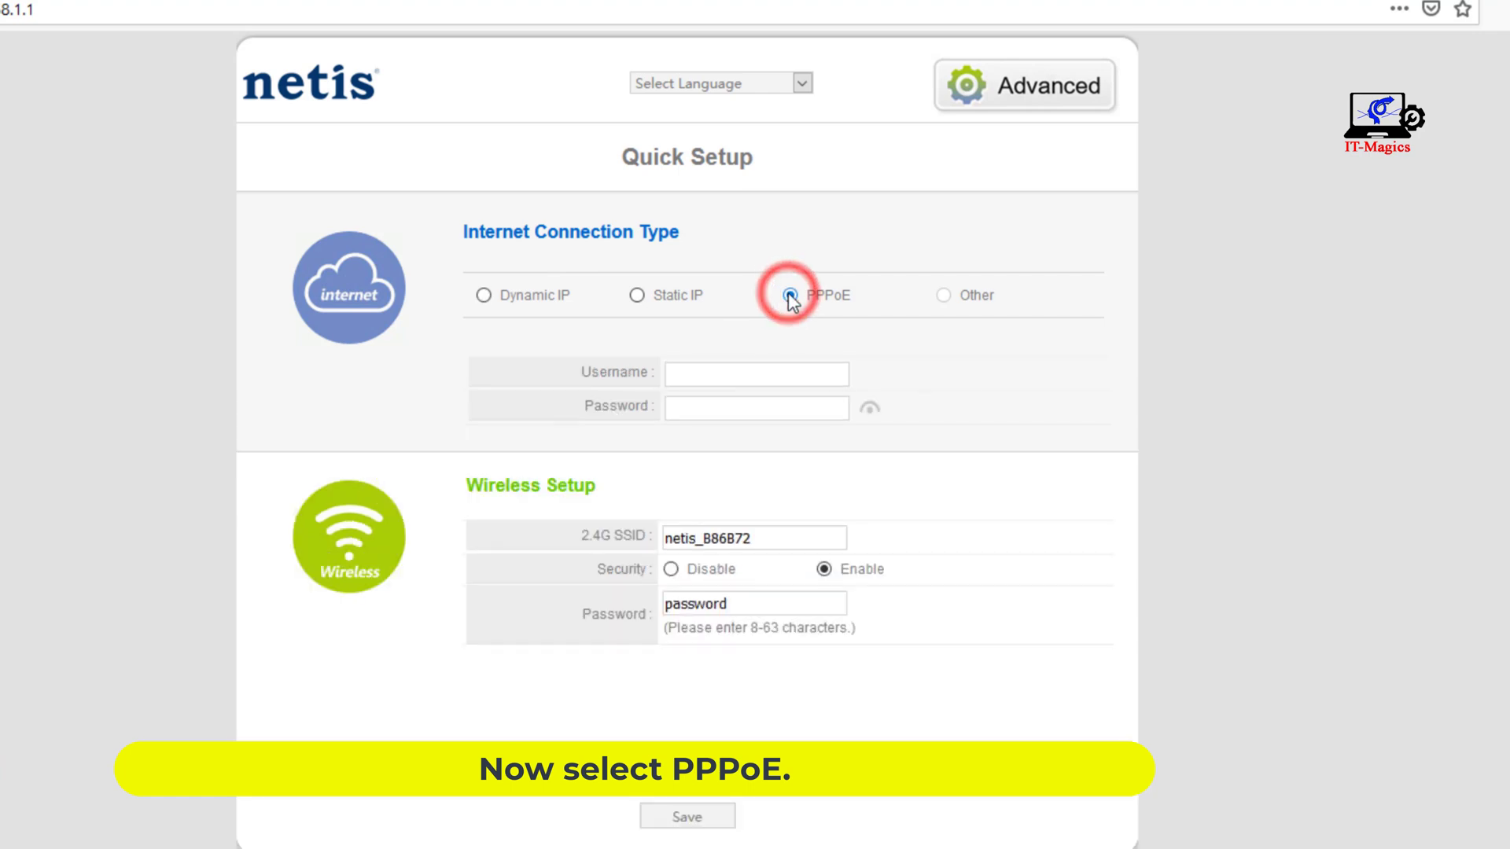
click(709, 379)
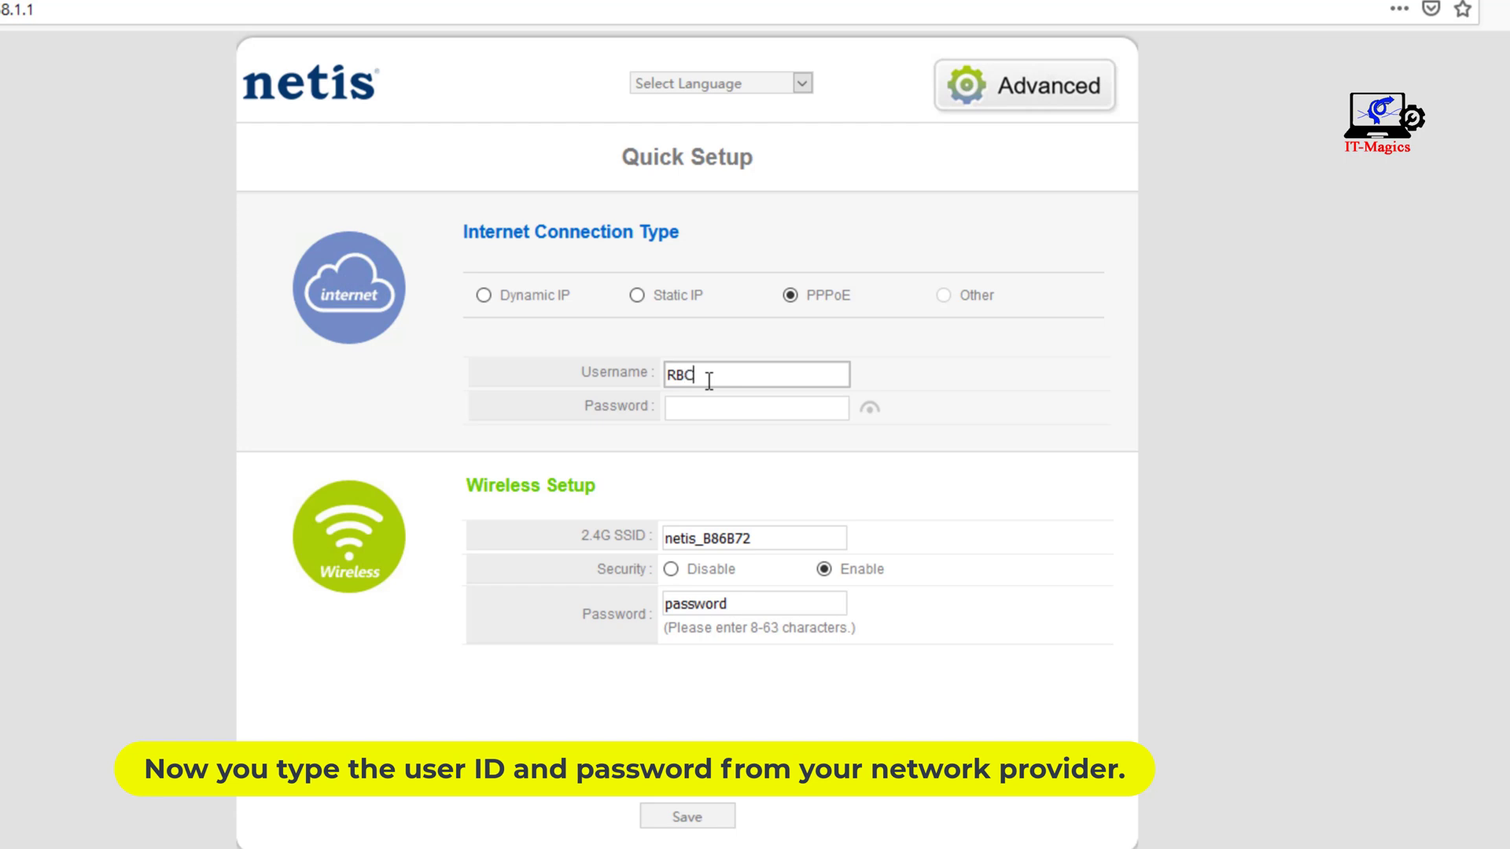
text(40)
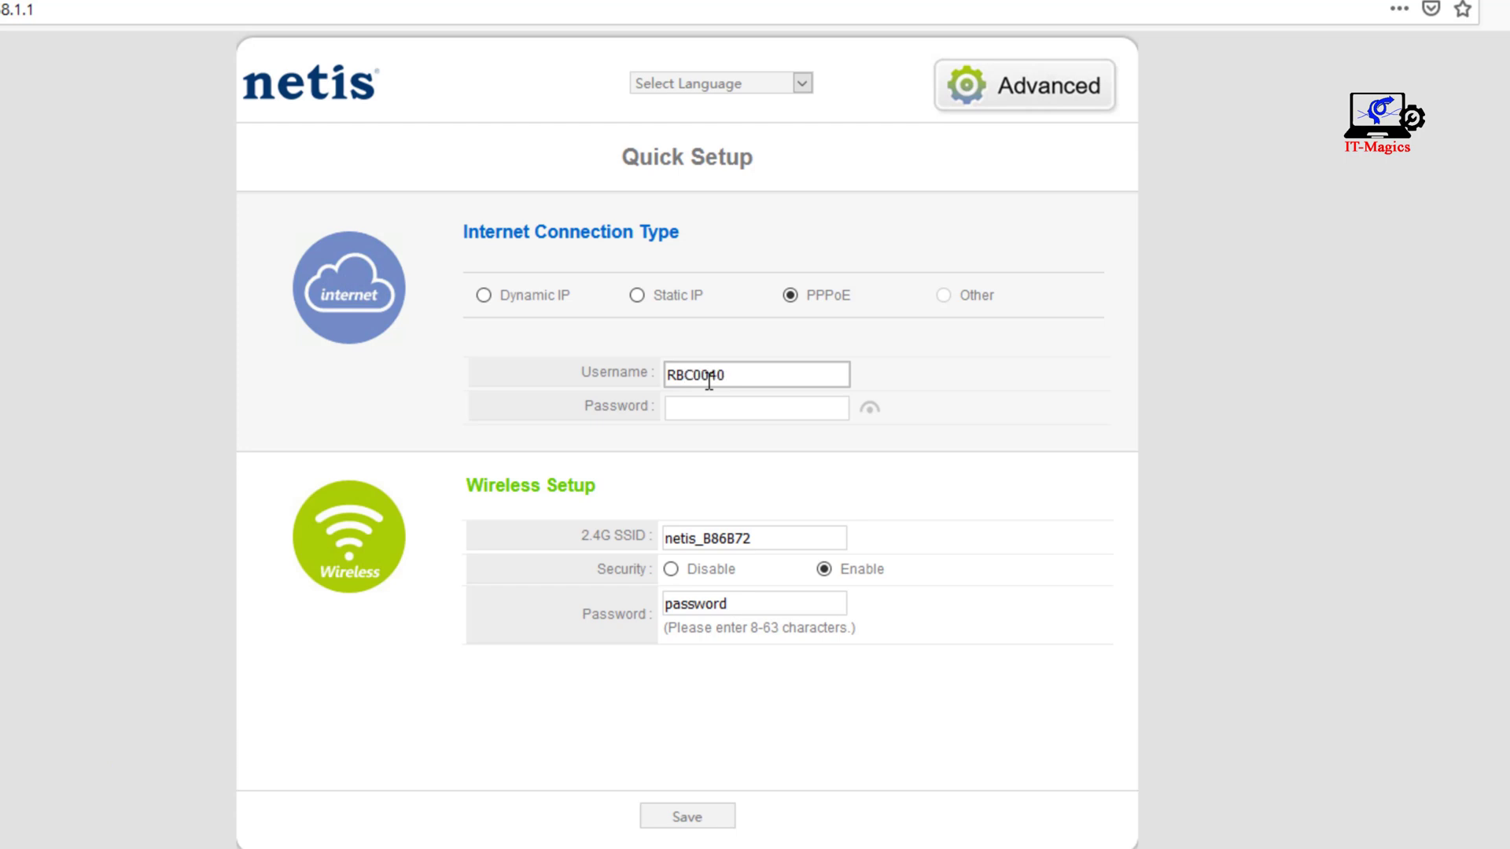
key(Tab)
text(**)
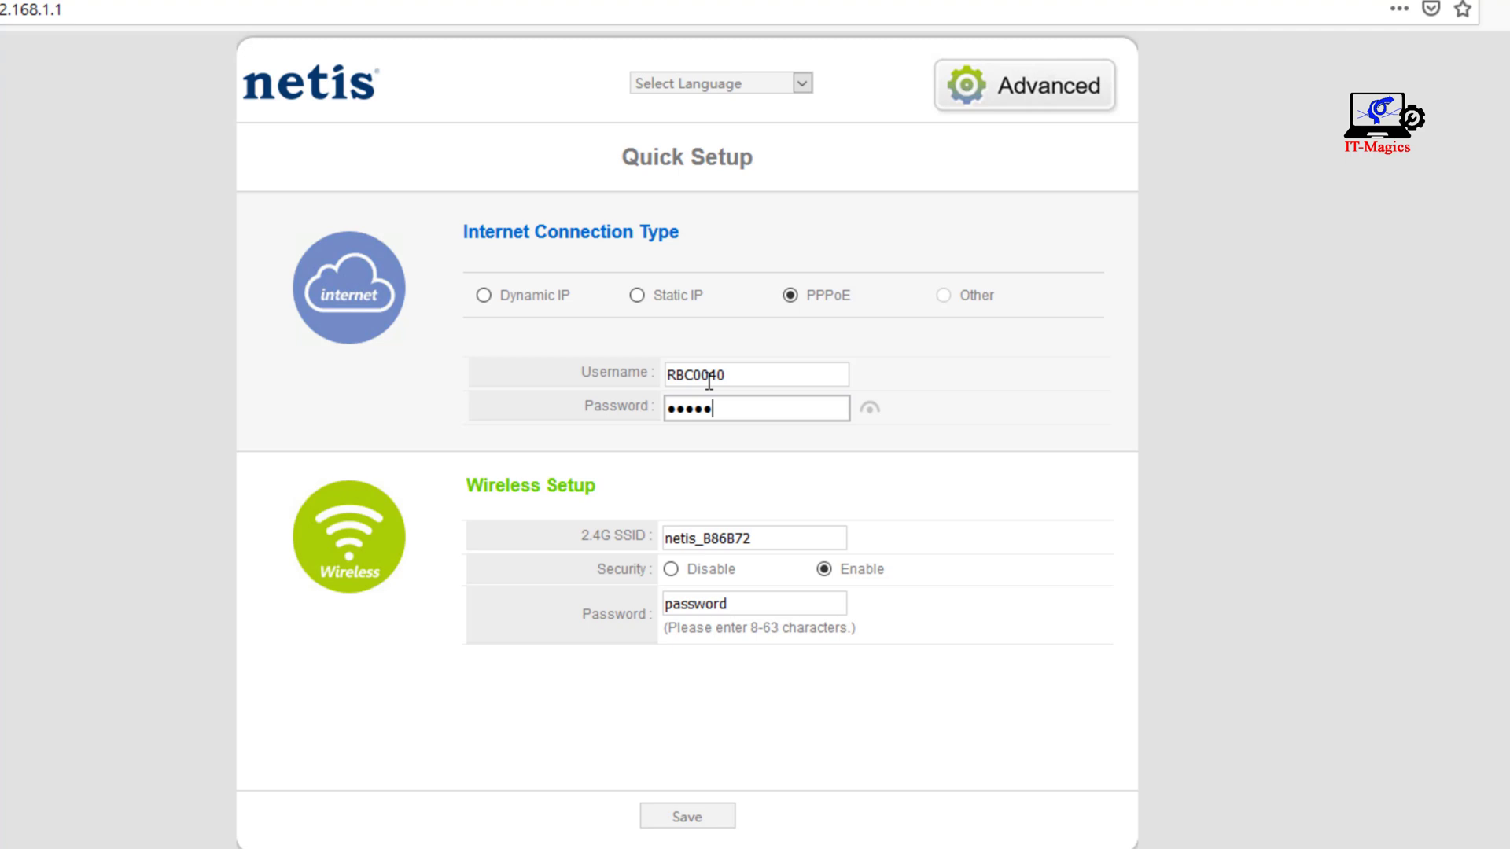
click(869, 407)
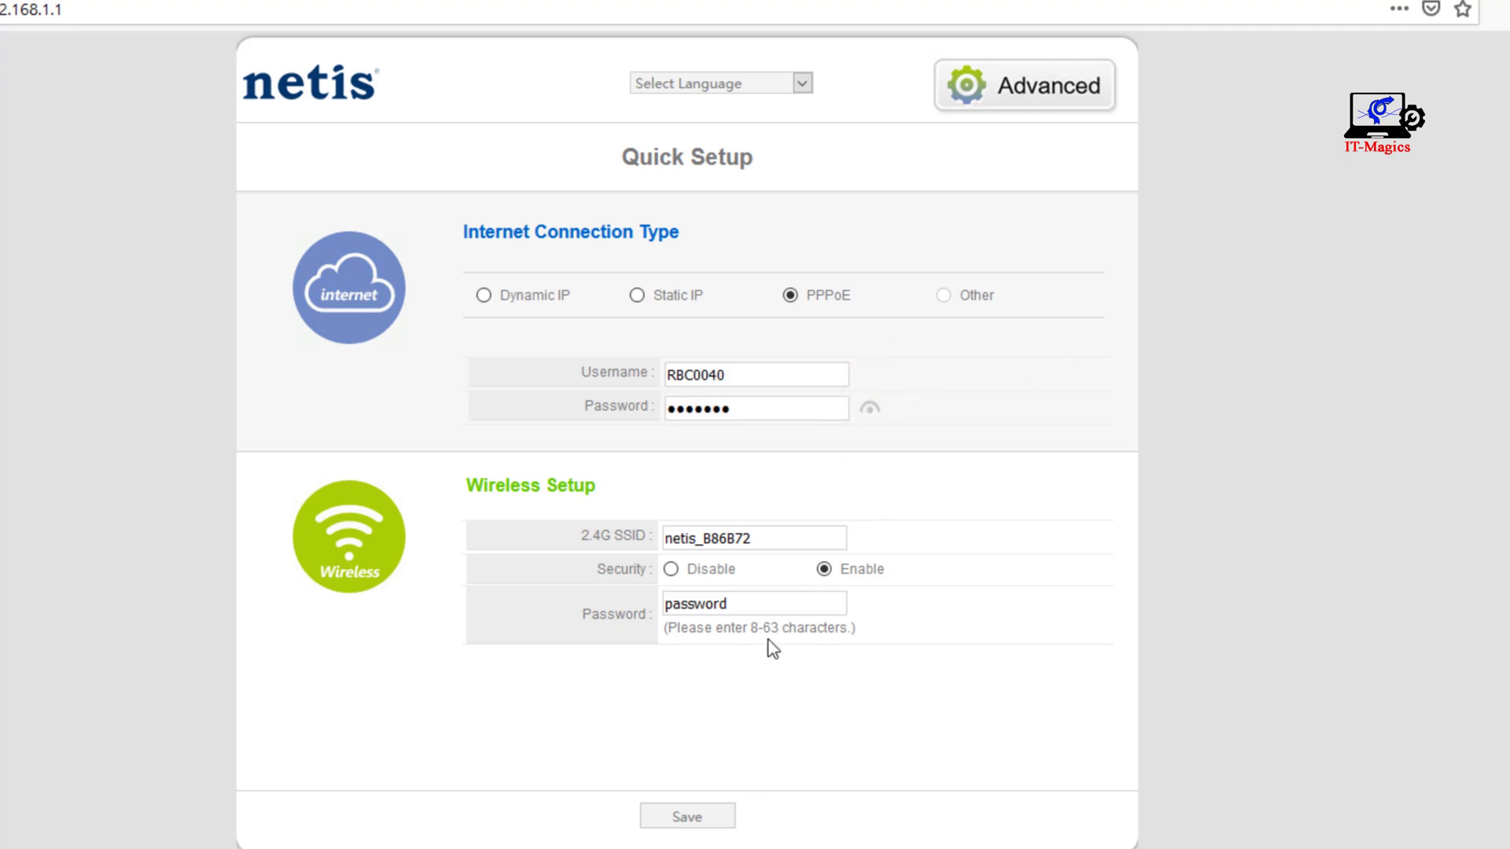
- Save the PPPoE settings and view the advanced status page, declining Firefox's login storage
click(699, 821)
click(1040, 87)
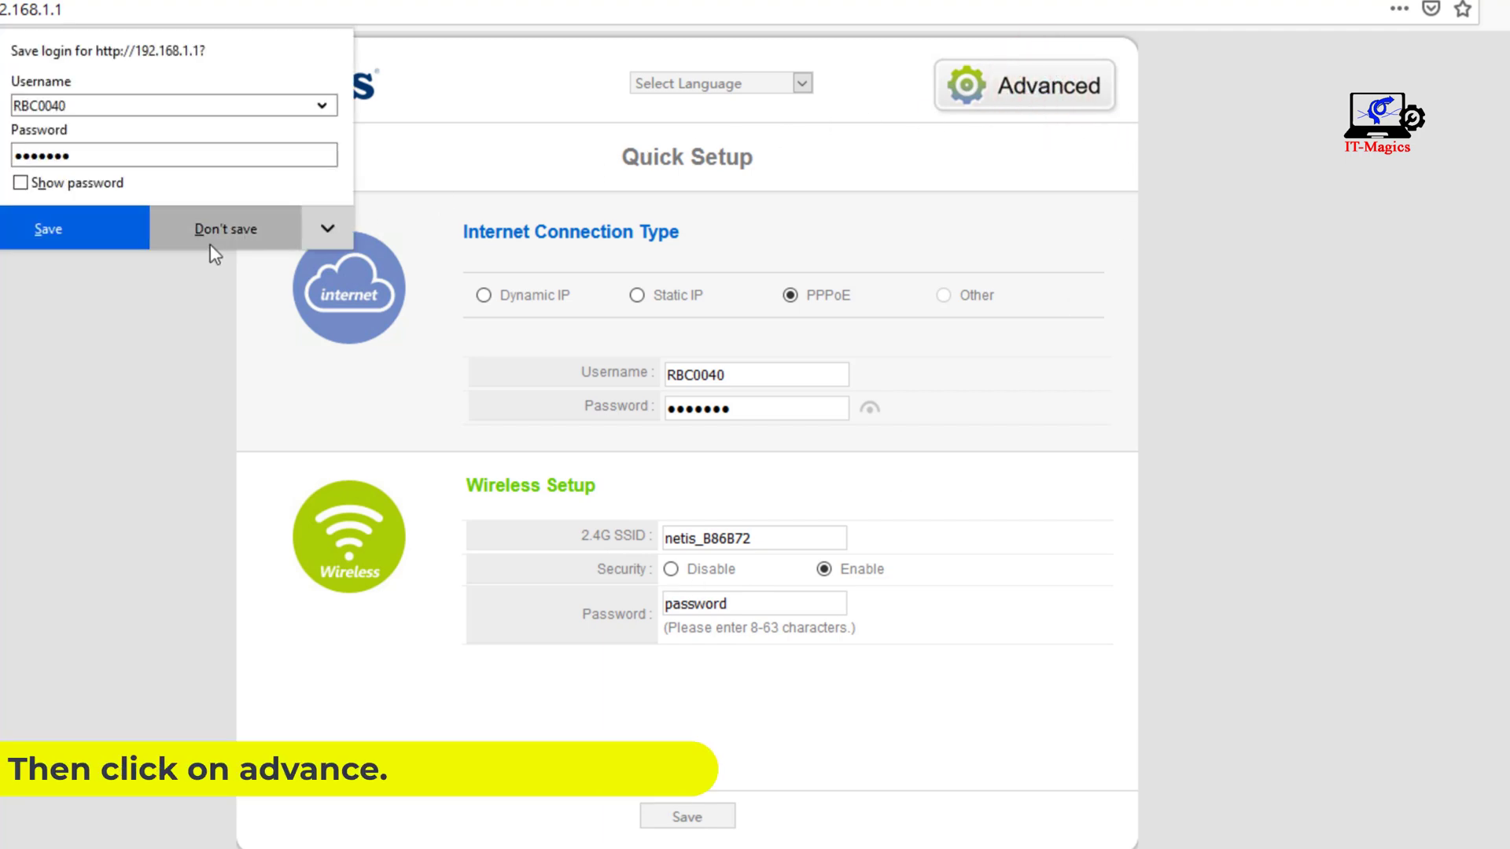
click(202, 228)
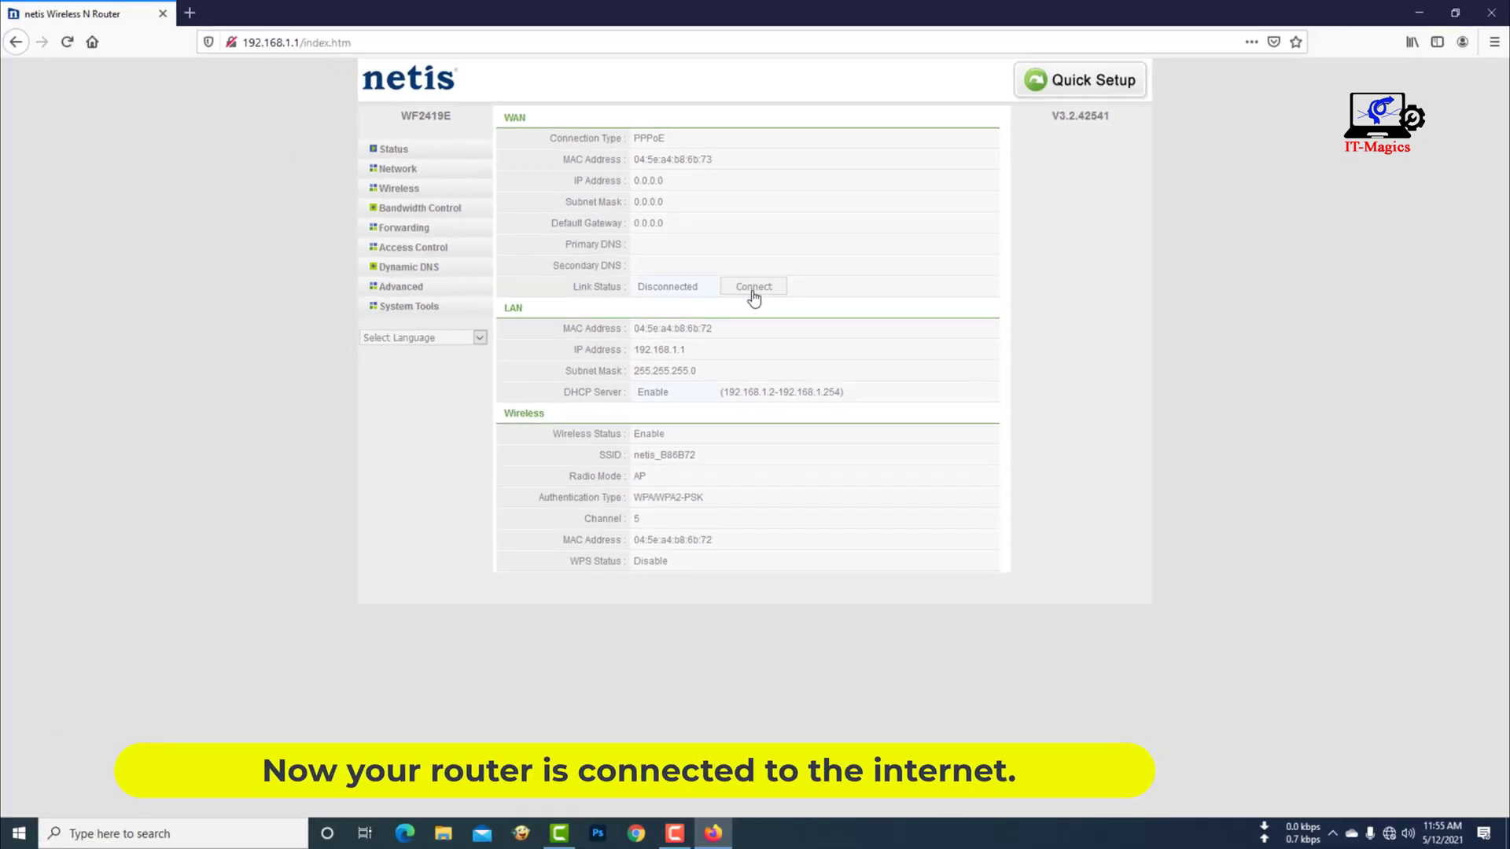
click(189, 13)
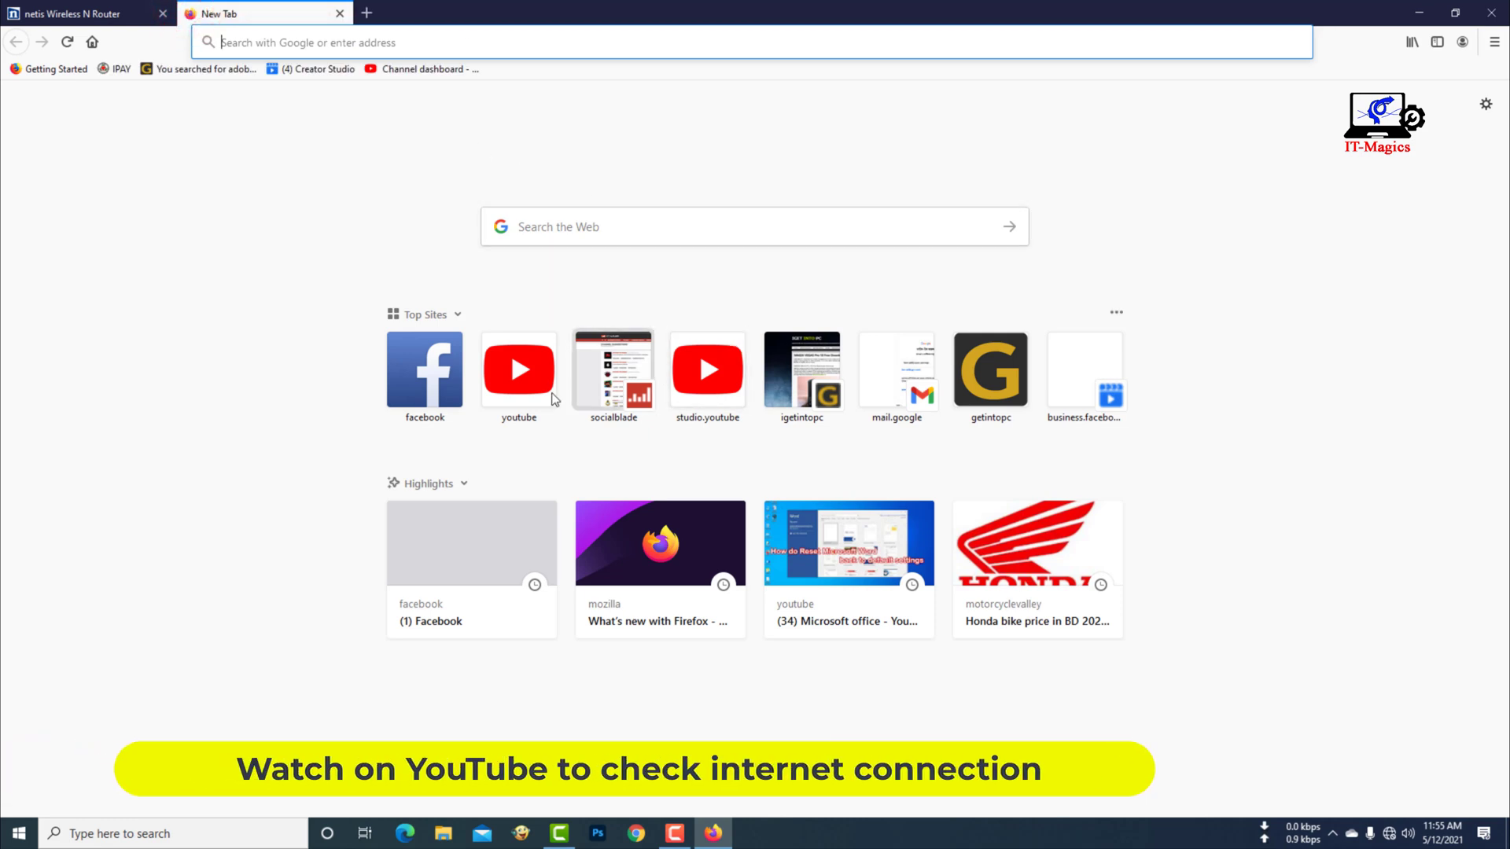
- Open YouTube in the new tab to test the connection, then return to the router status page
click(533, 370)
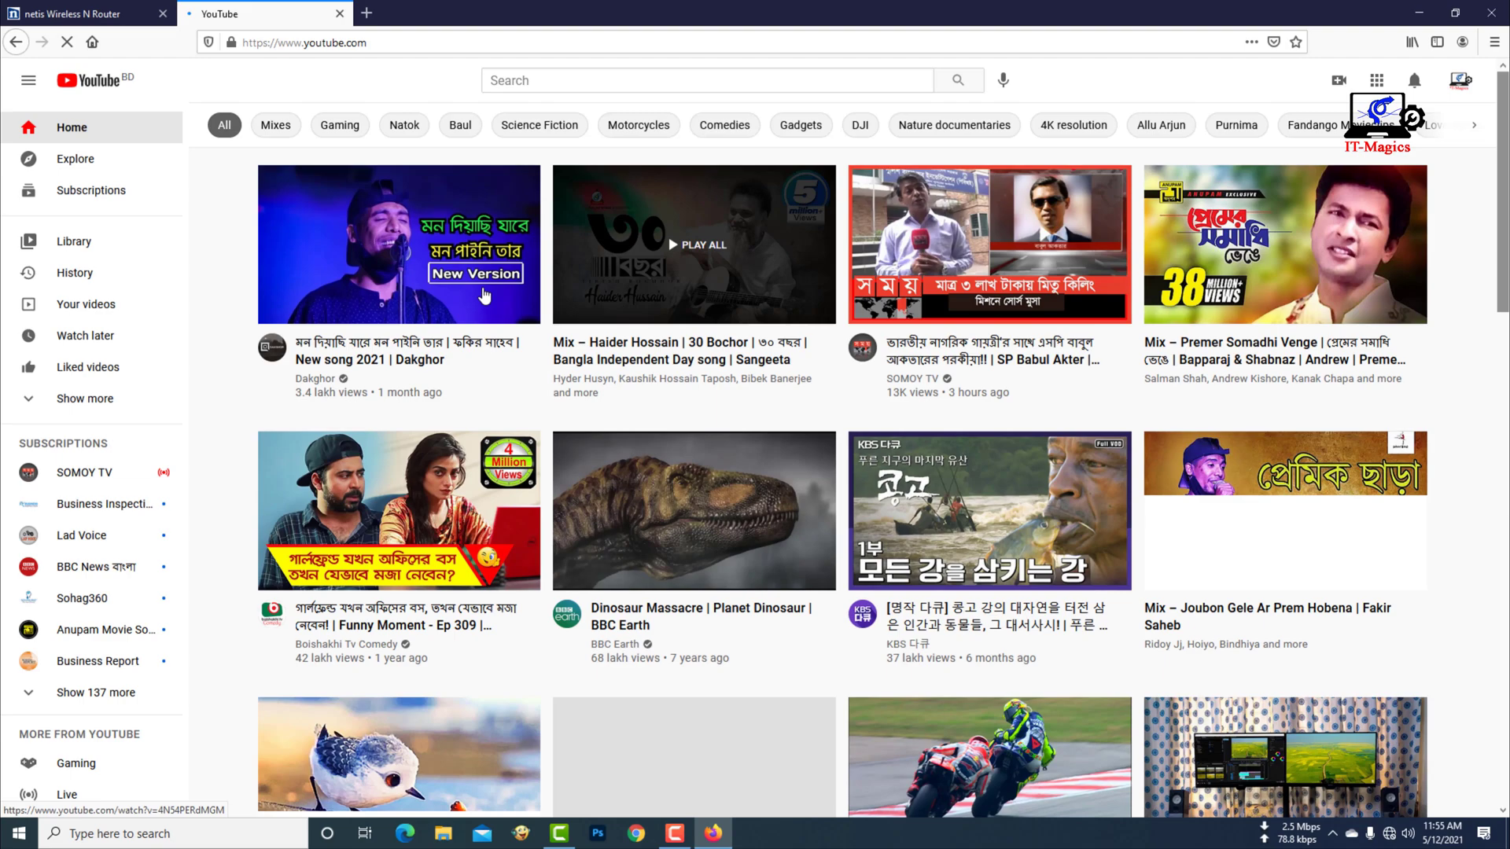
scroll(910, 477, down, 5)
scroll(909, 477, down, 3)
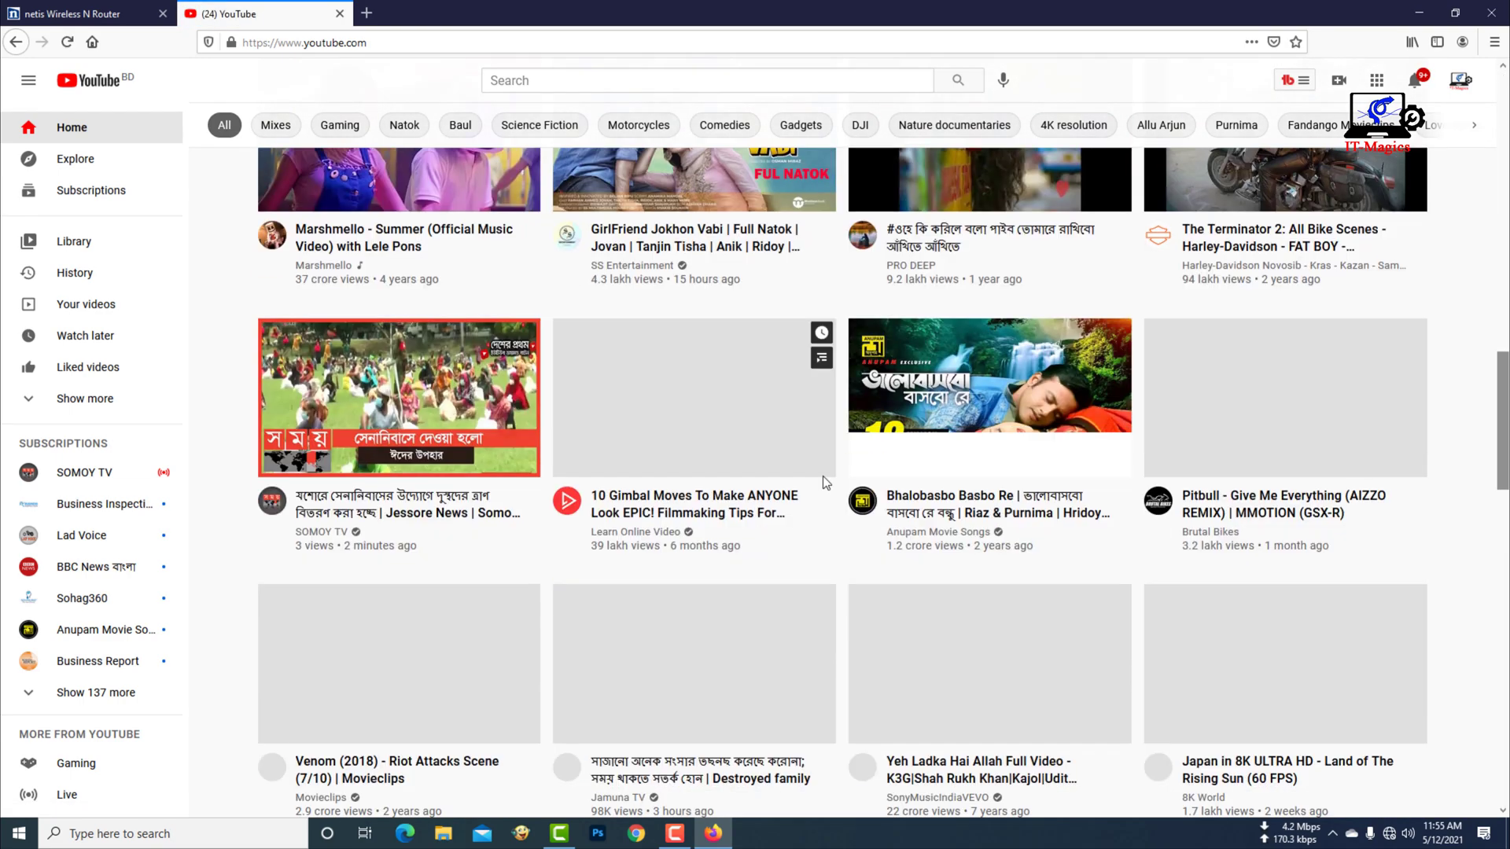
click(107, 10)
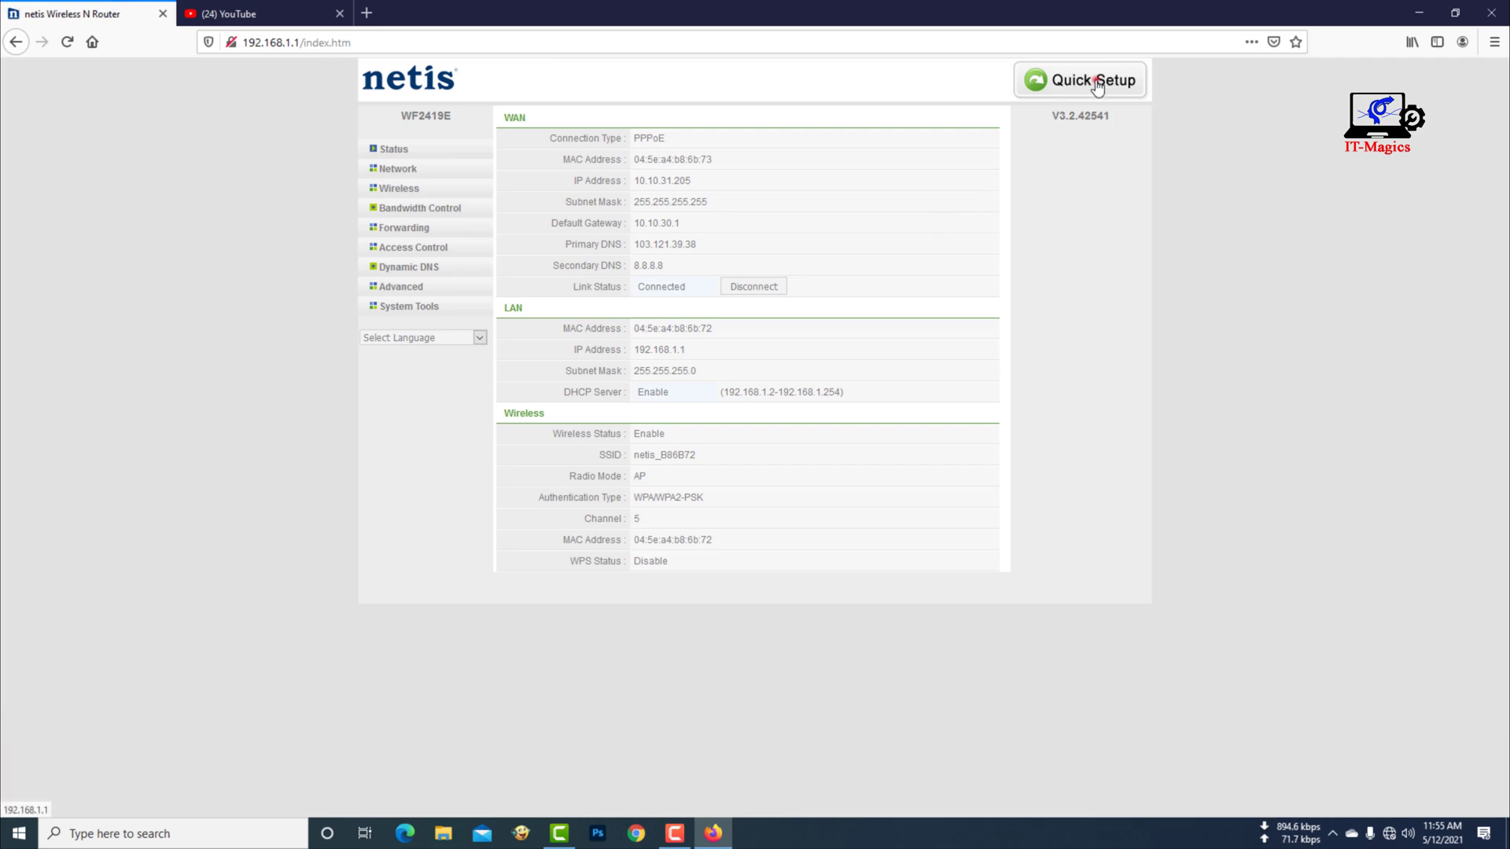
- Rename the 2.4G Wi-Fi to 'my net', set a new Wi-Fi password, save, and close Firefox
click(1066, 93)
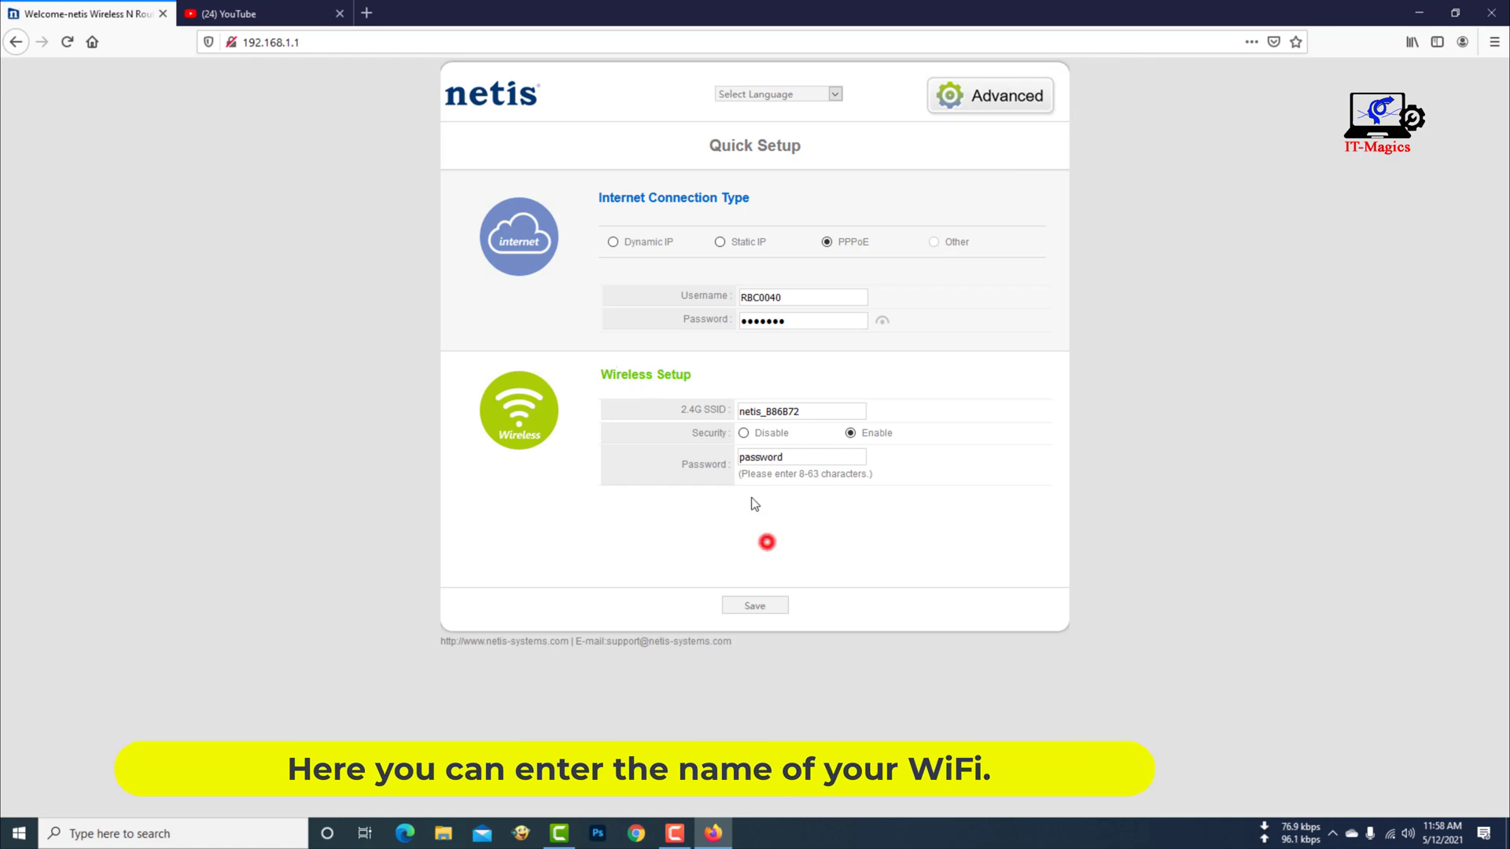
click(813, 410)
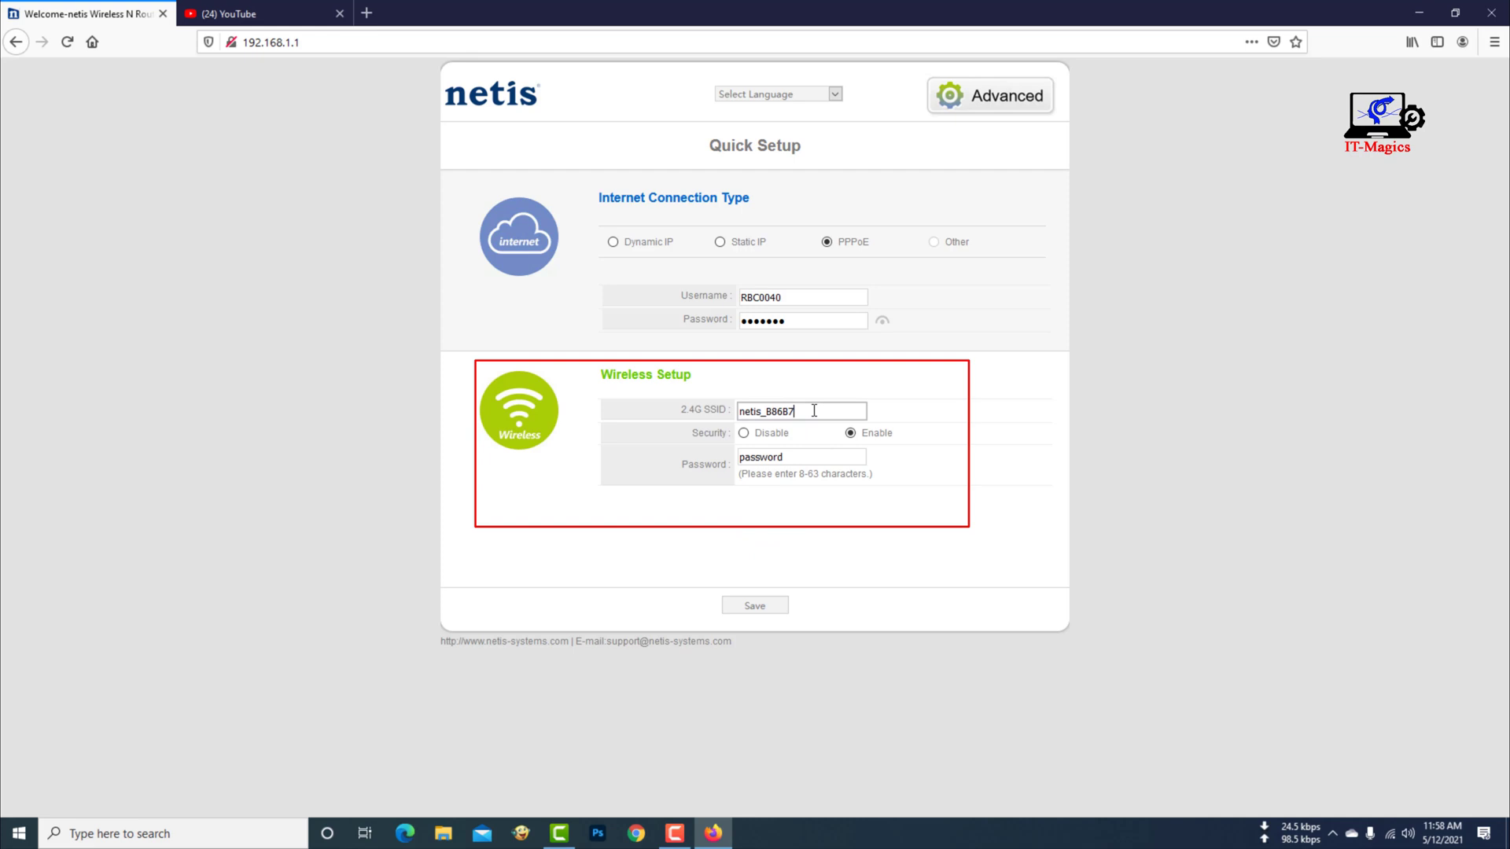
key(BackSpace)
key(BackSpace)
key(BackSpace)
key(BackSpace)
key(BackSpace)
key(BackSpace)
key(BackSpace)
key(BackSpace)
key(BackSpace)
text(my net)
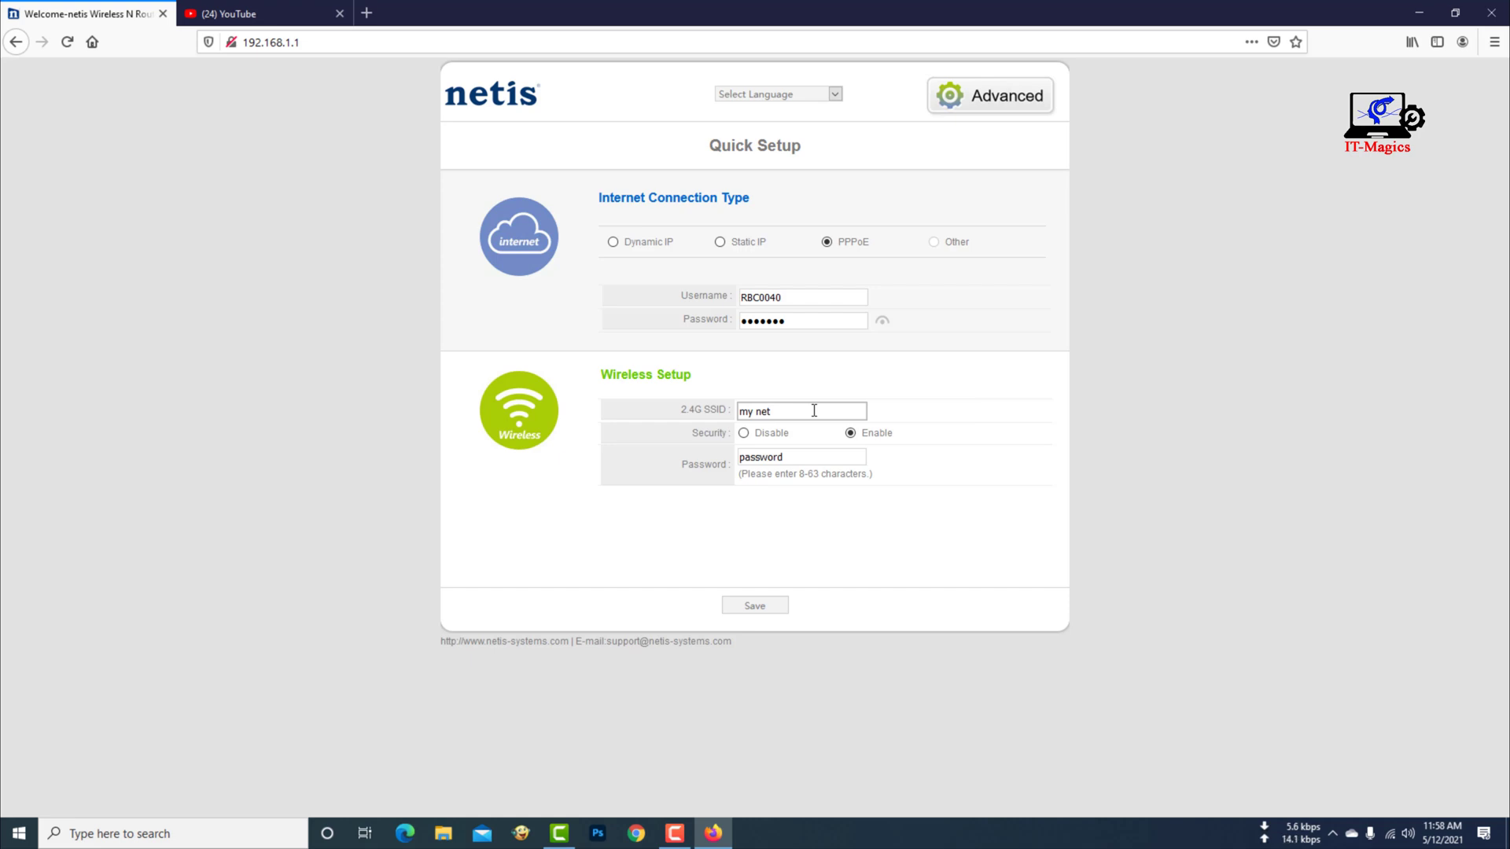
click(801, 458)
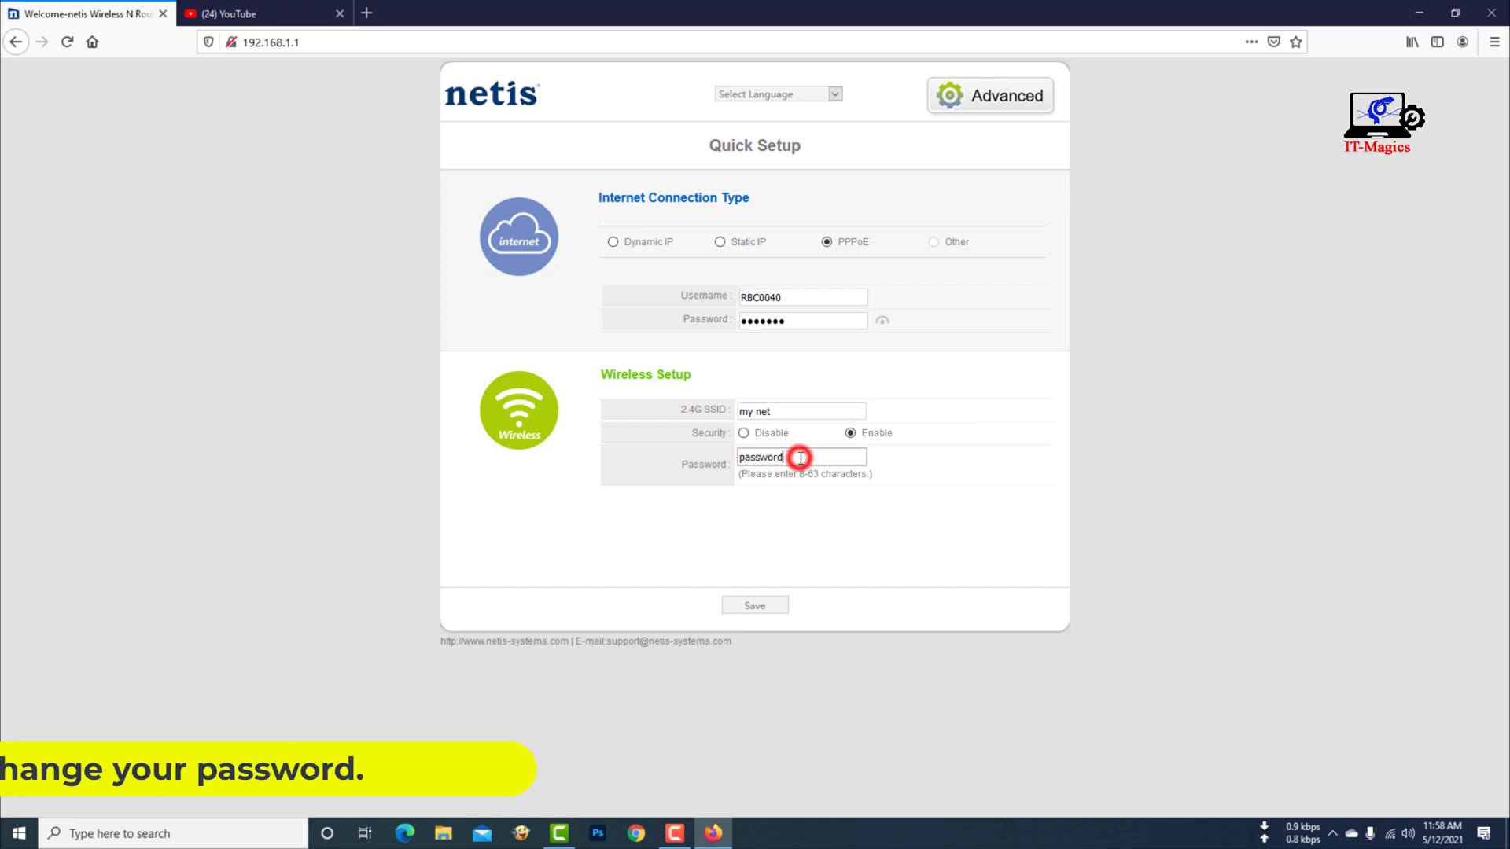
key(BackSpace)
key(BackSpace)
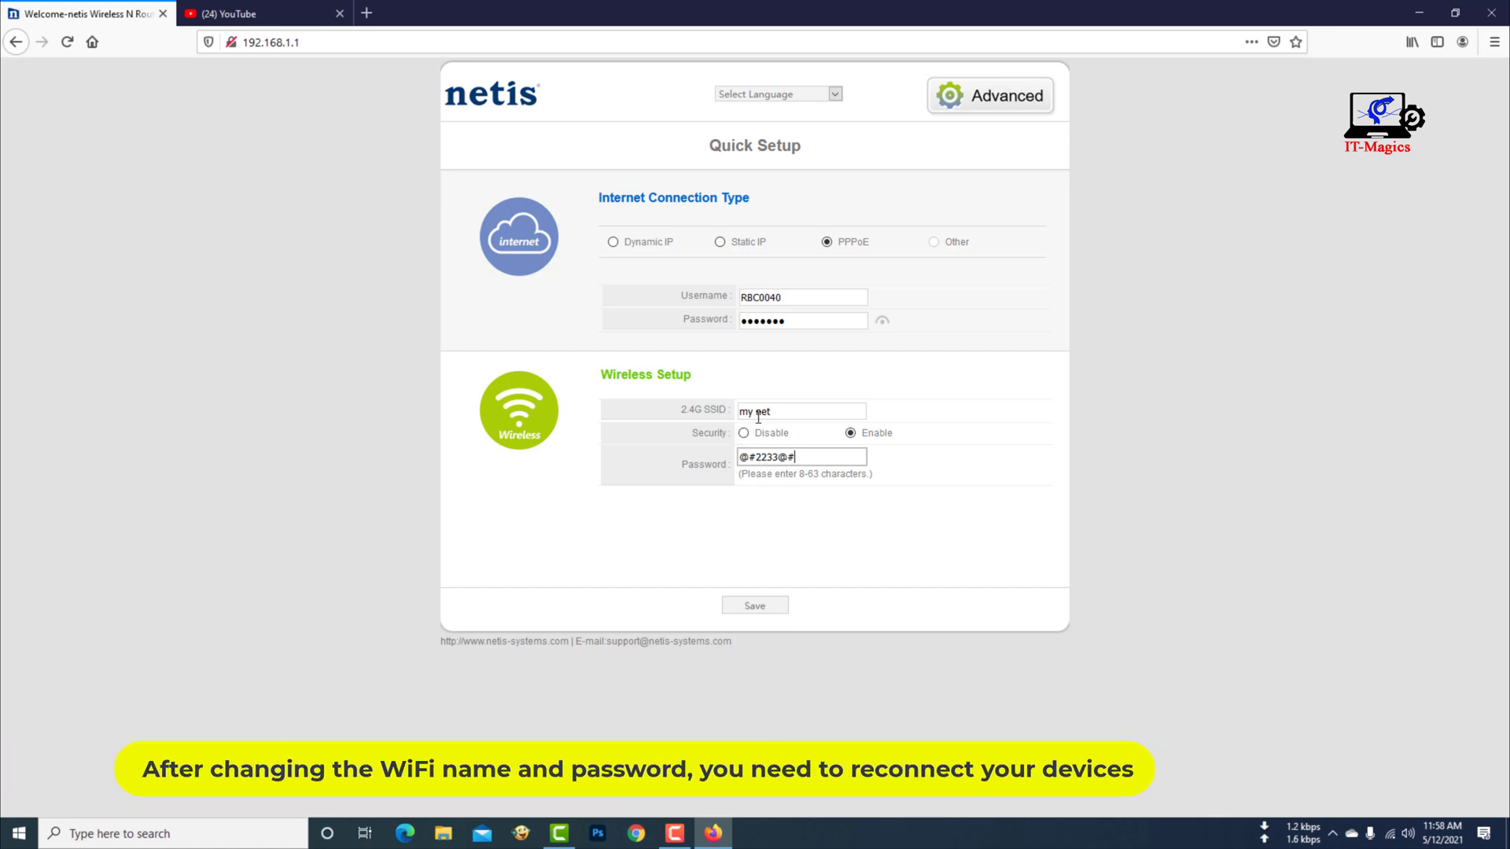
click(762, 605)
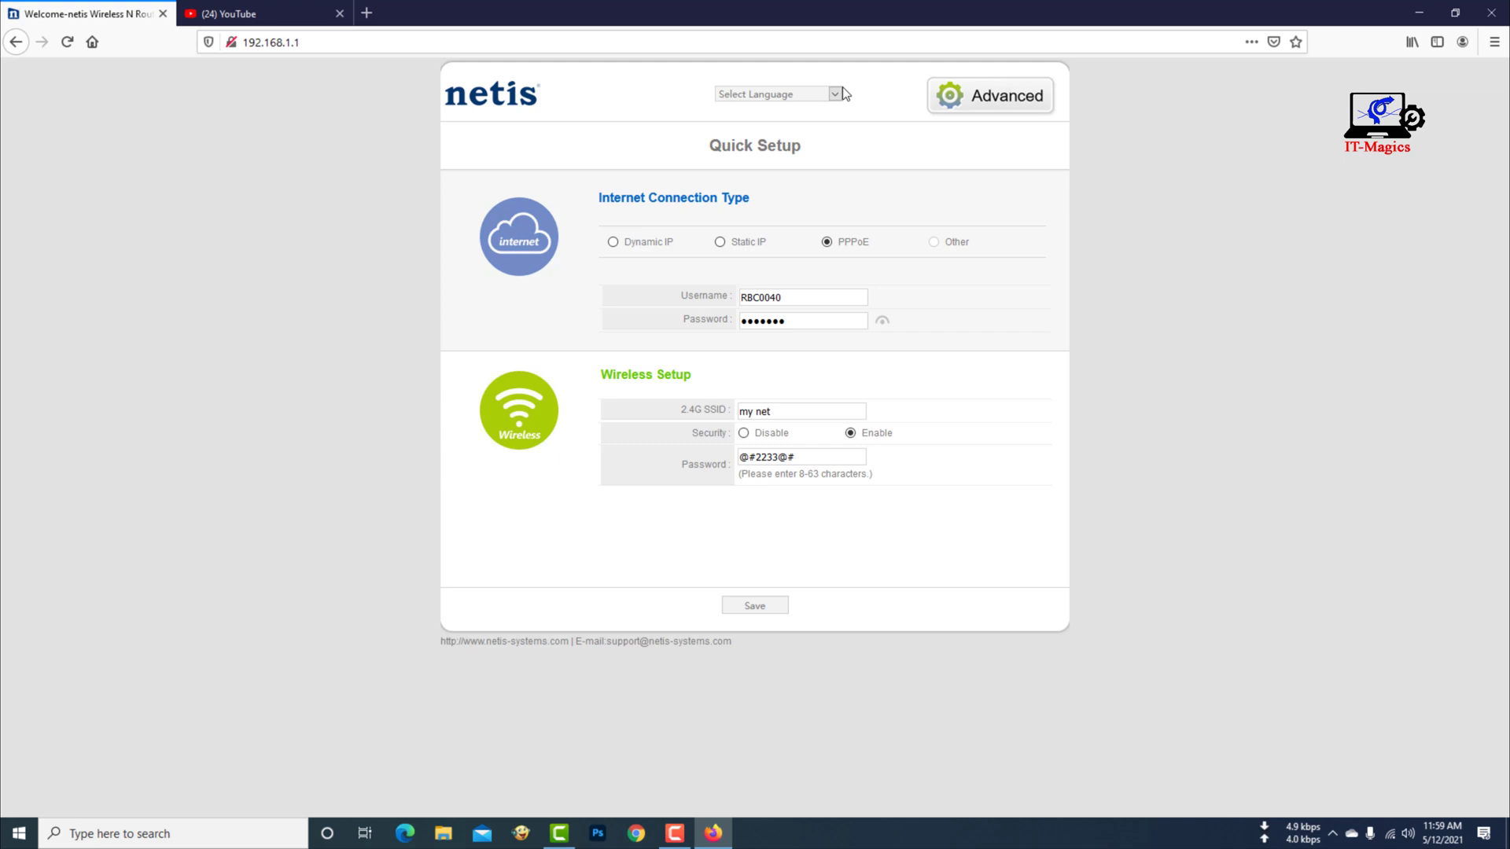
key(alt+Left)
click(1492, 15)
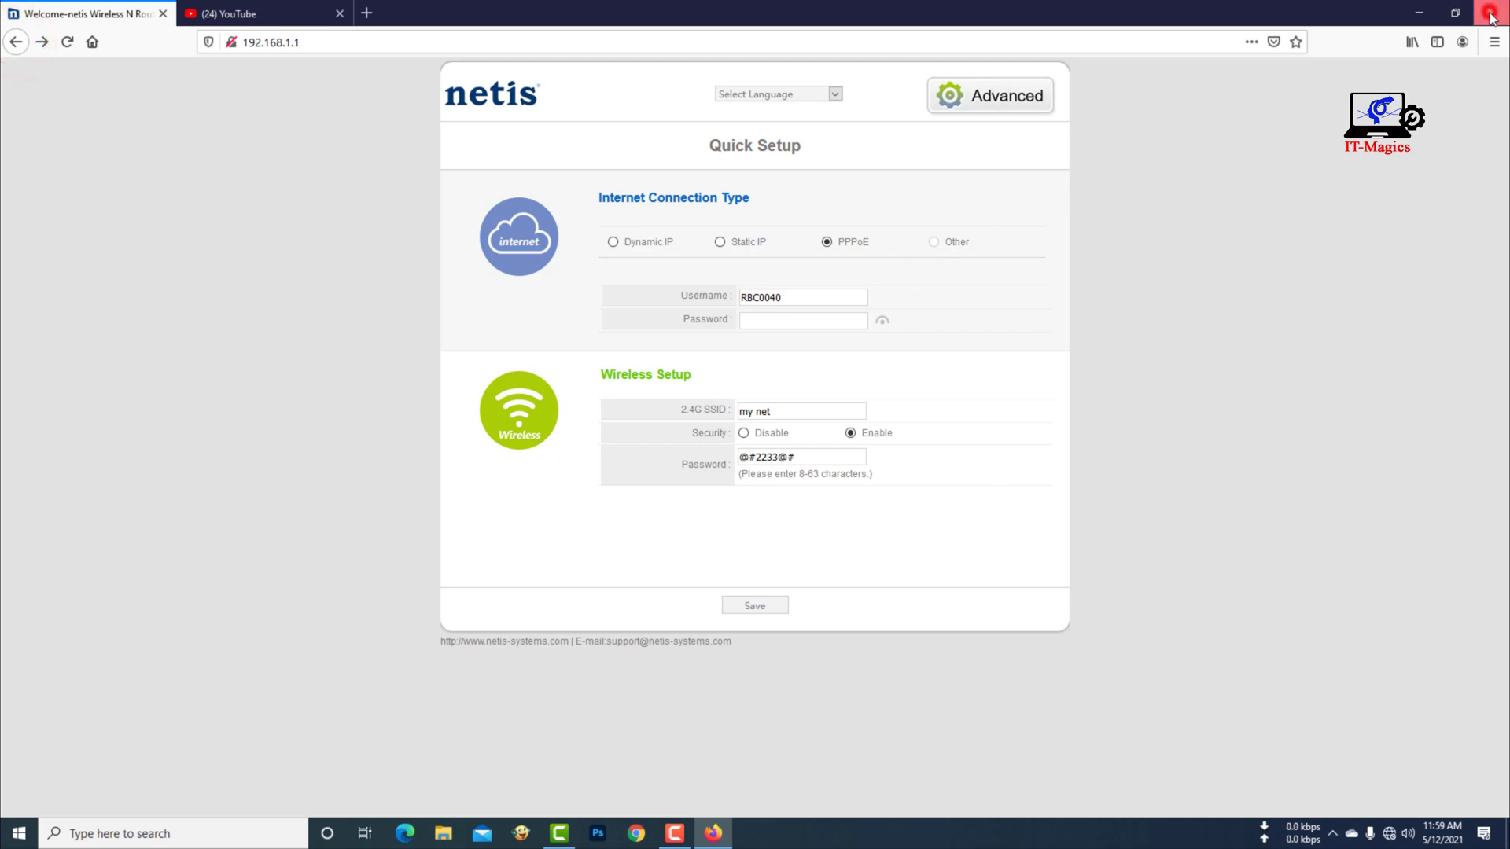
- Confirm closing Firefox's tabs and connect the PC to 'my net' with the new security key
click(717, 444)
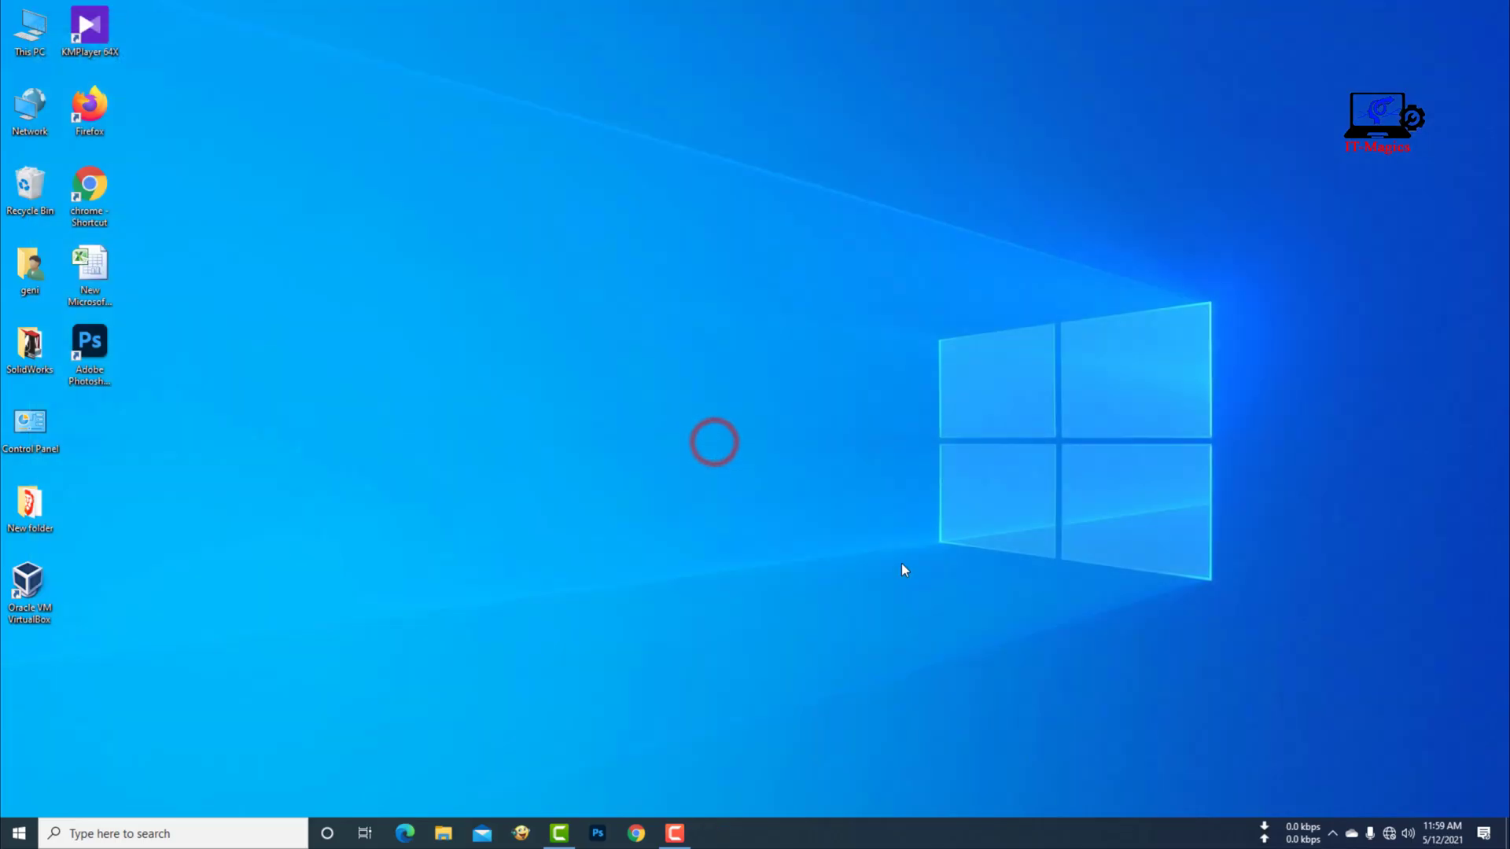
click(926, 522)
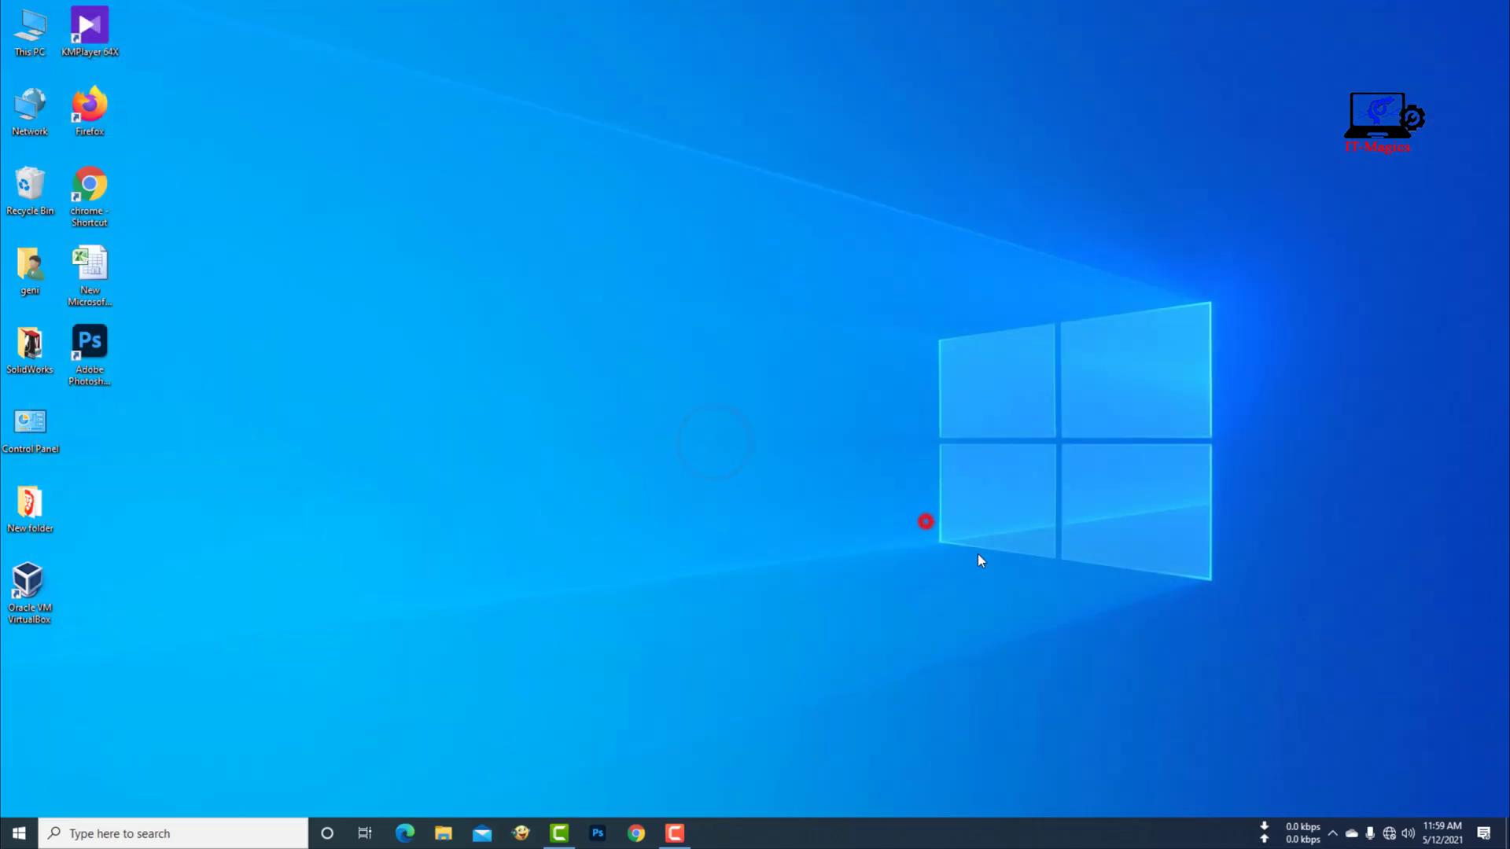
click(1389, 834)
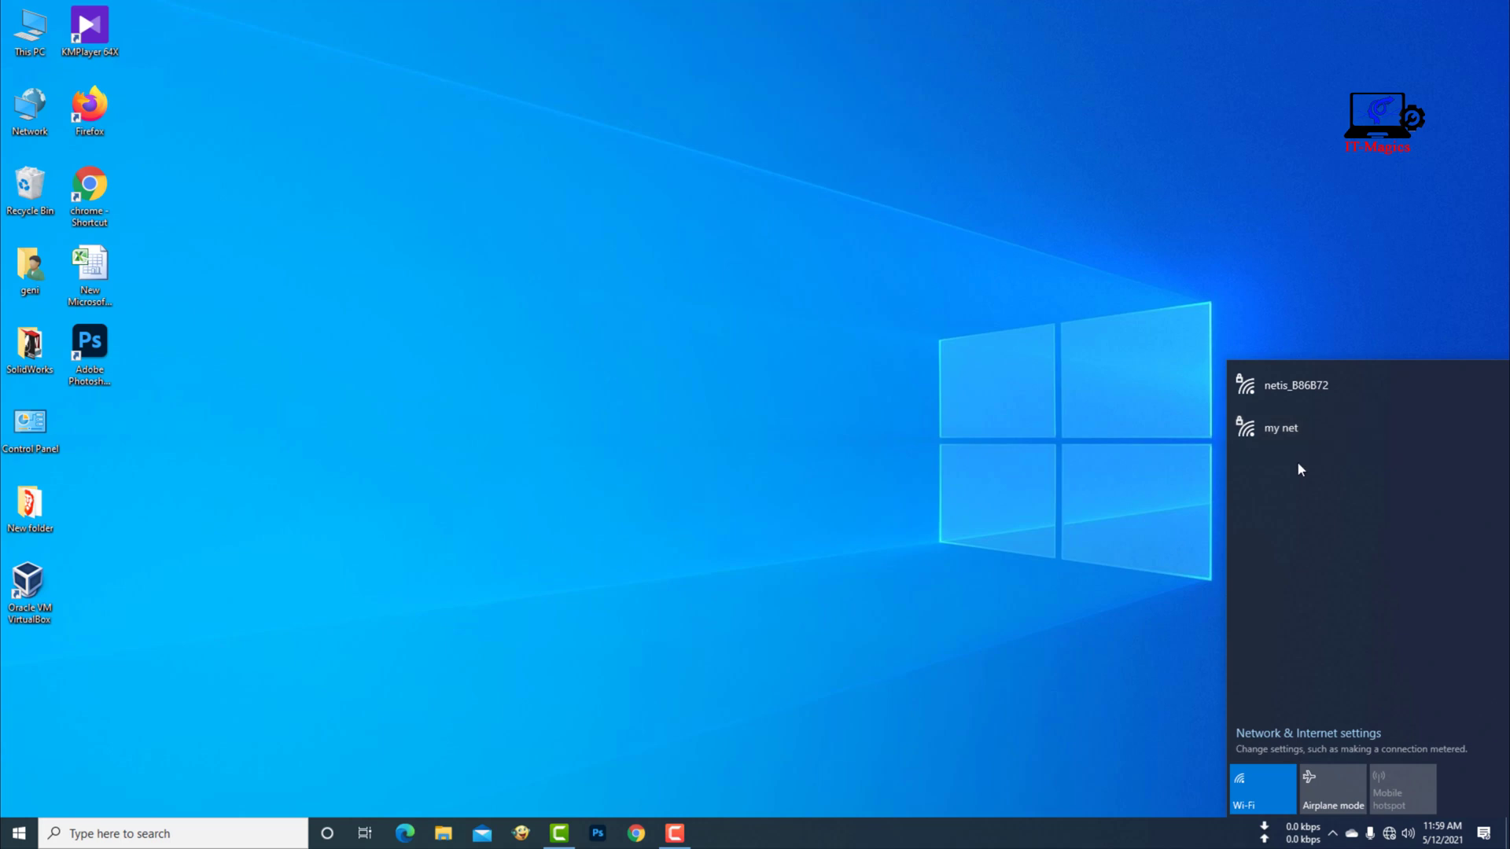
click(1294, 433)
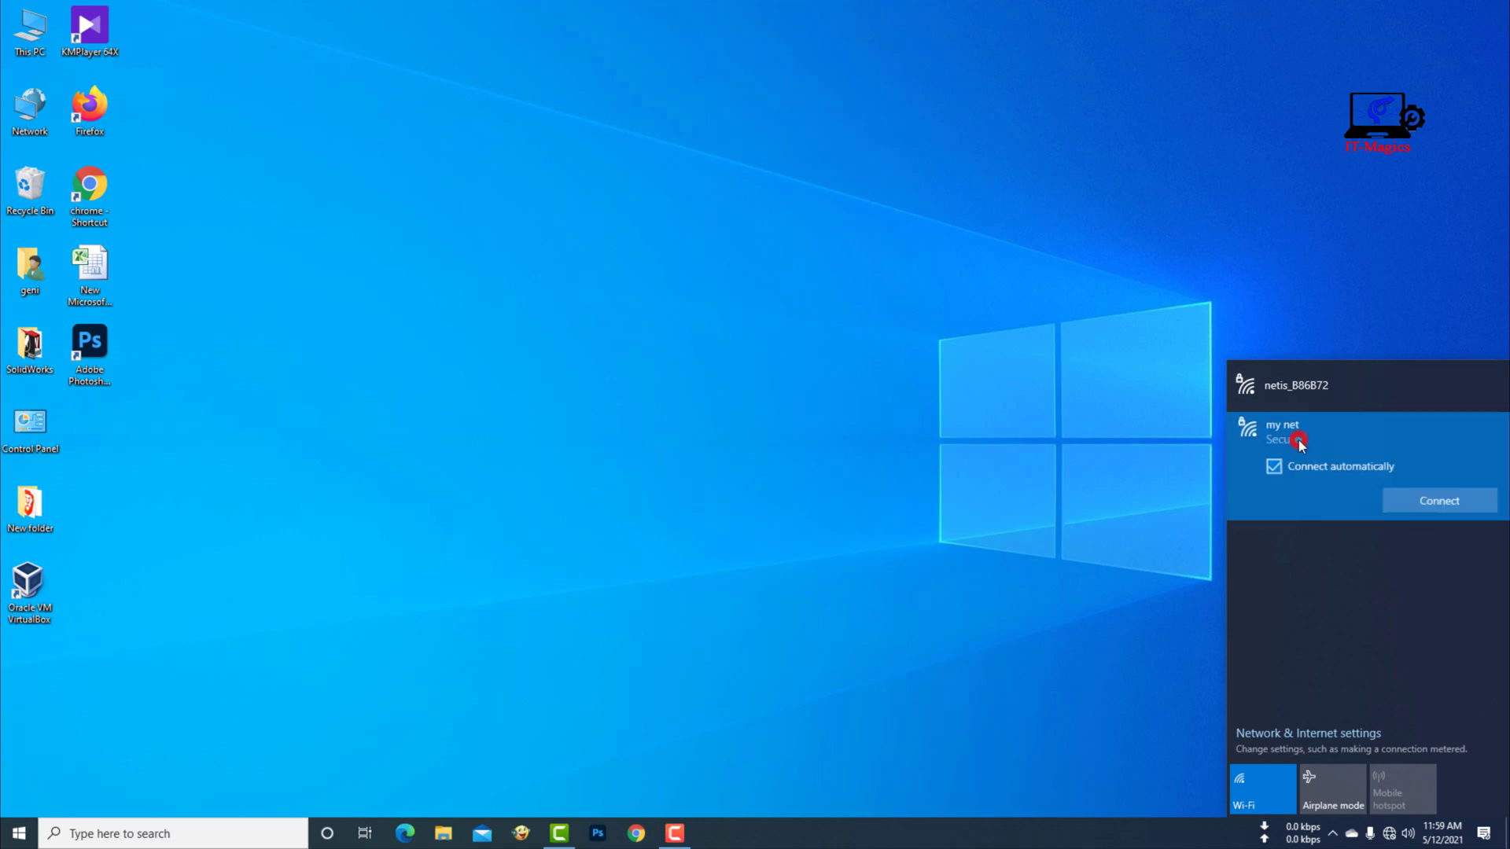
click(1443, 503)
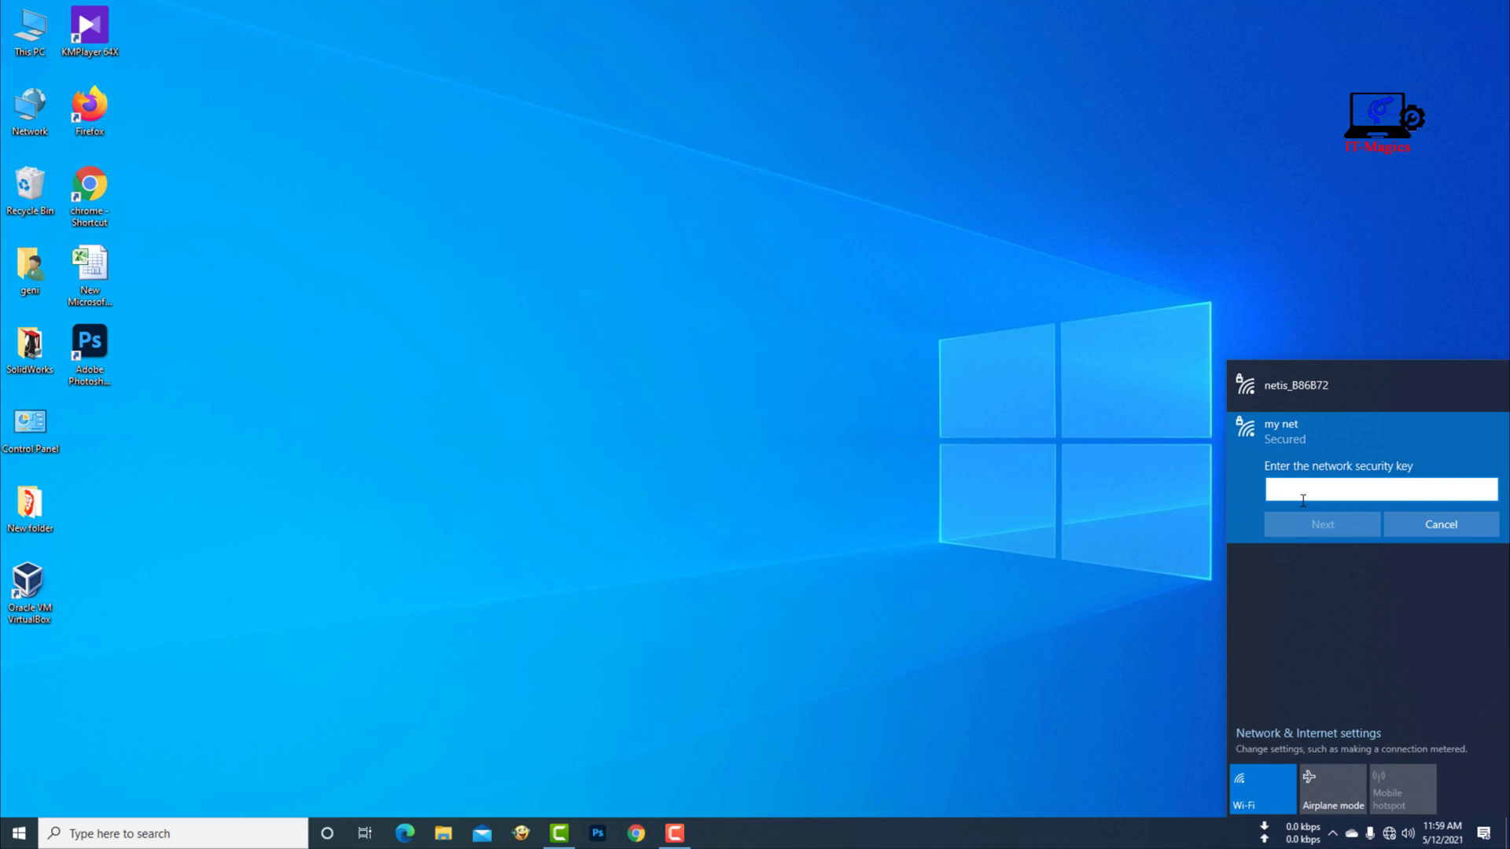
text(12)
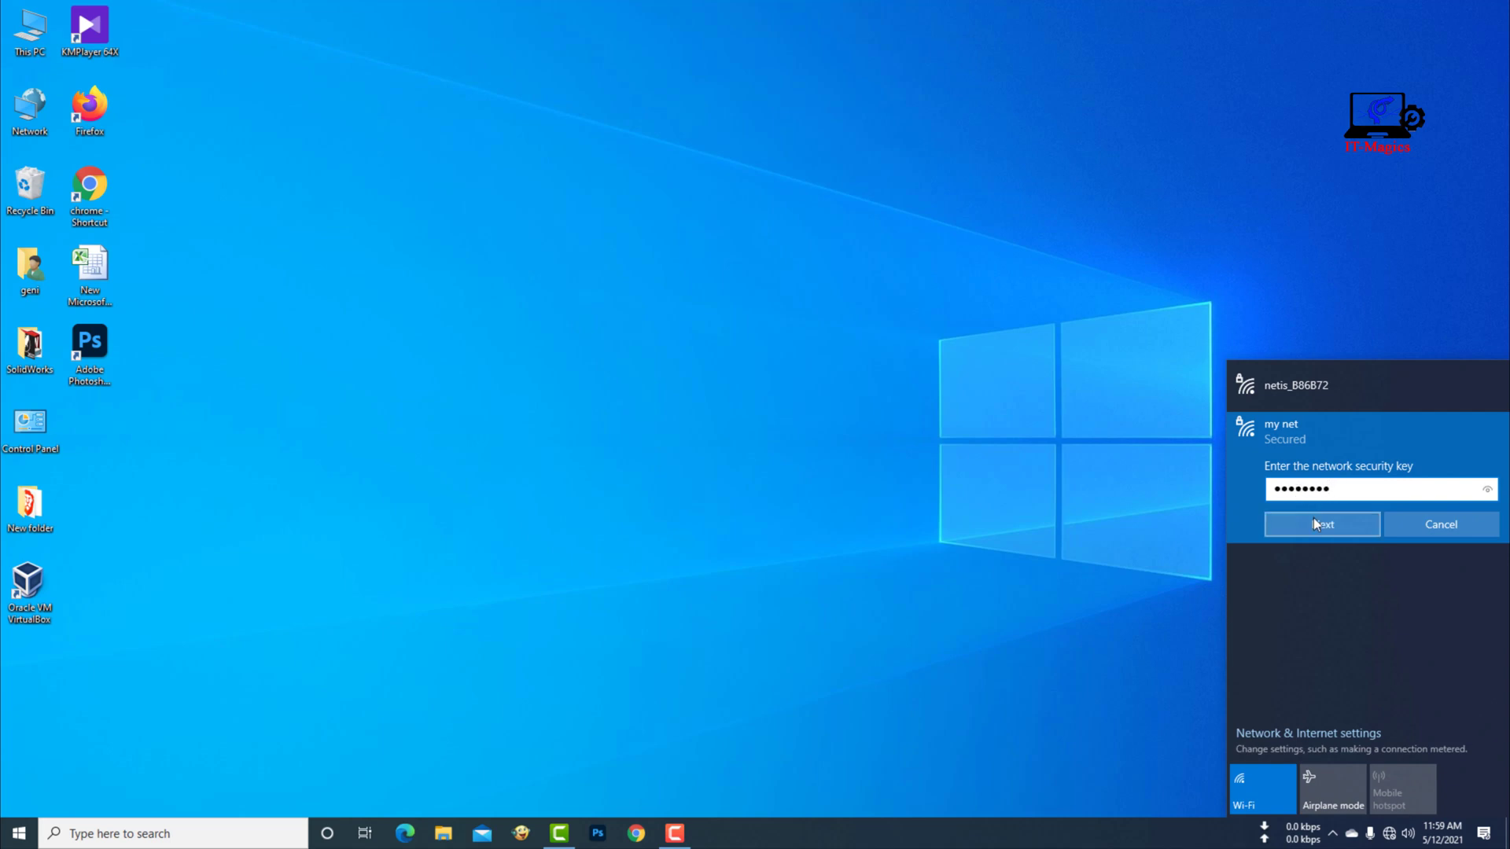
click(1312, 523)
click(1320, 575)
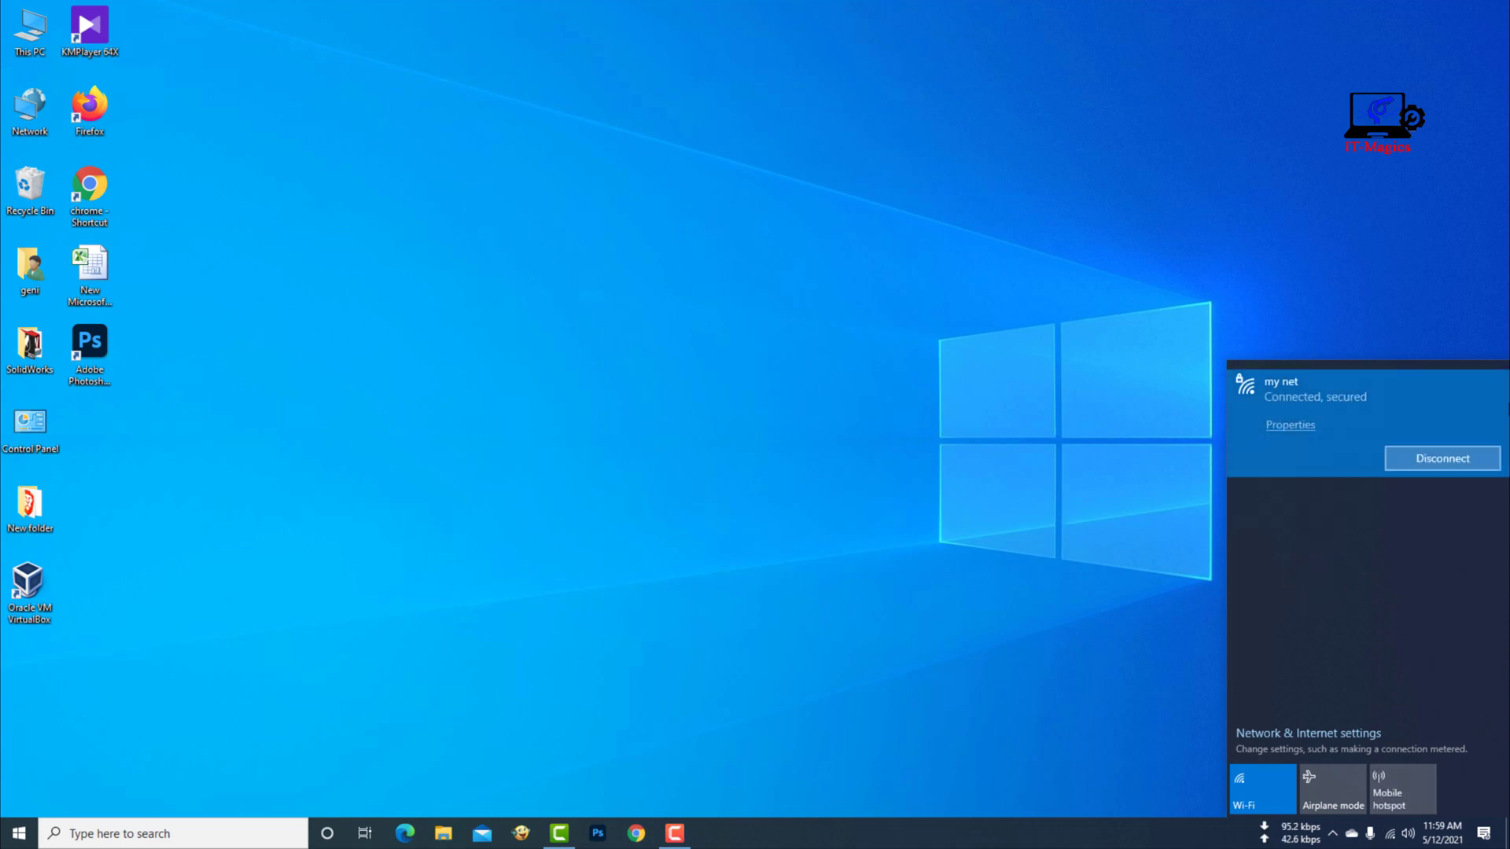
click(928, 481)
- Launch Chrome, load YouTube to verify internet, and enter 192.168.1.1 in a new tab
double_click(85, 193)
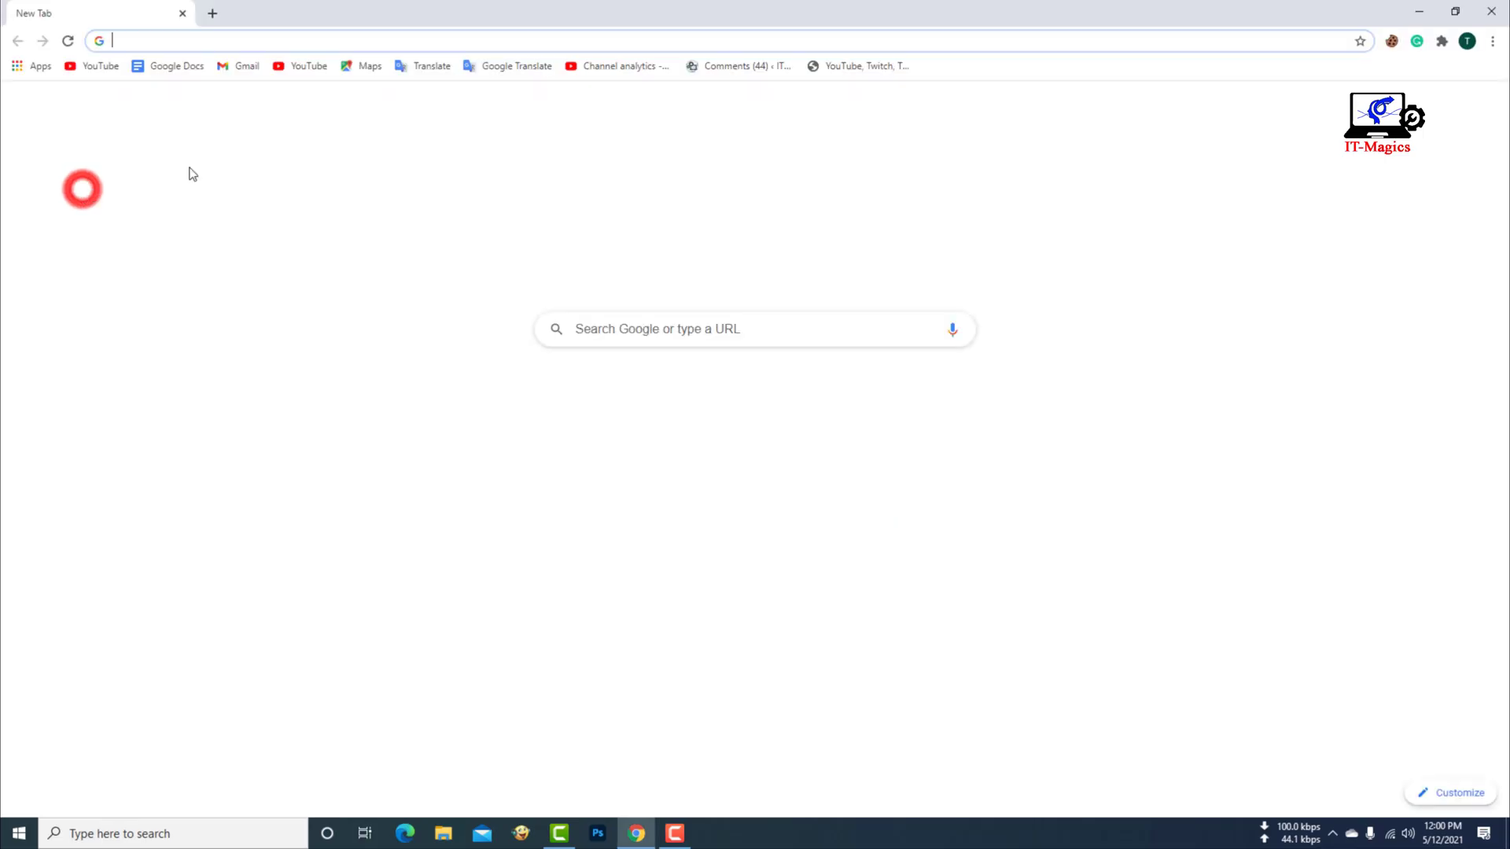
click(579, 403)
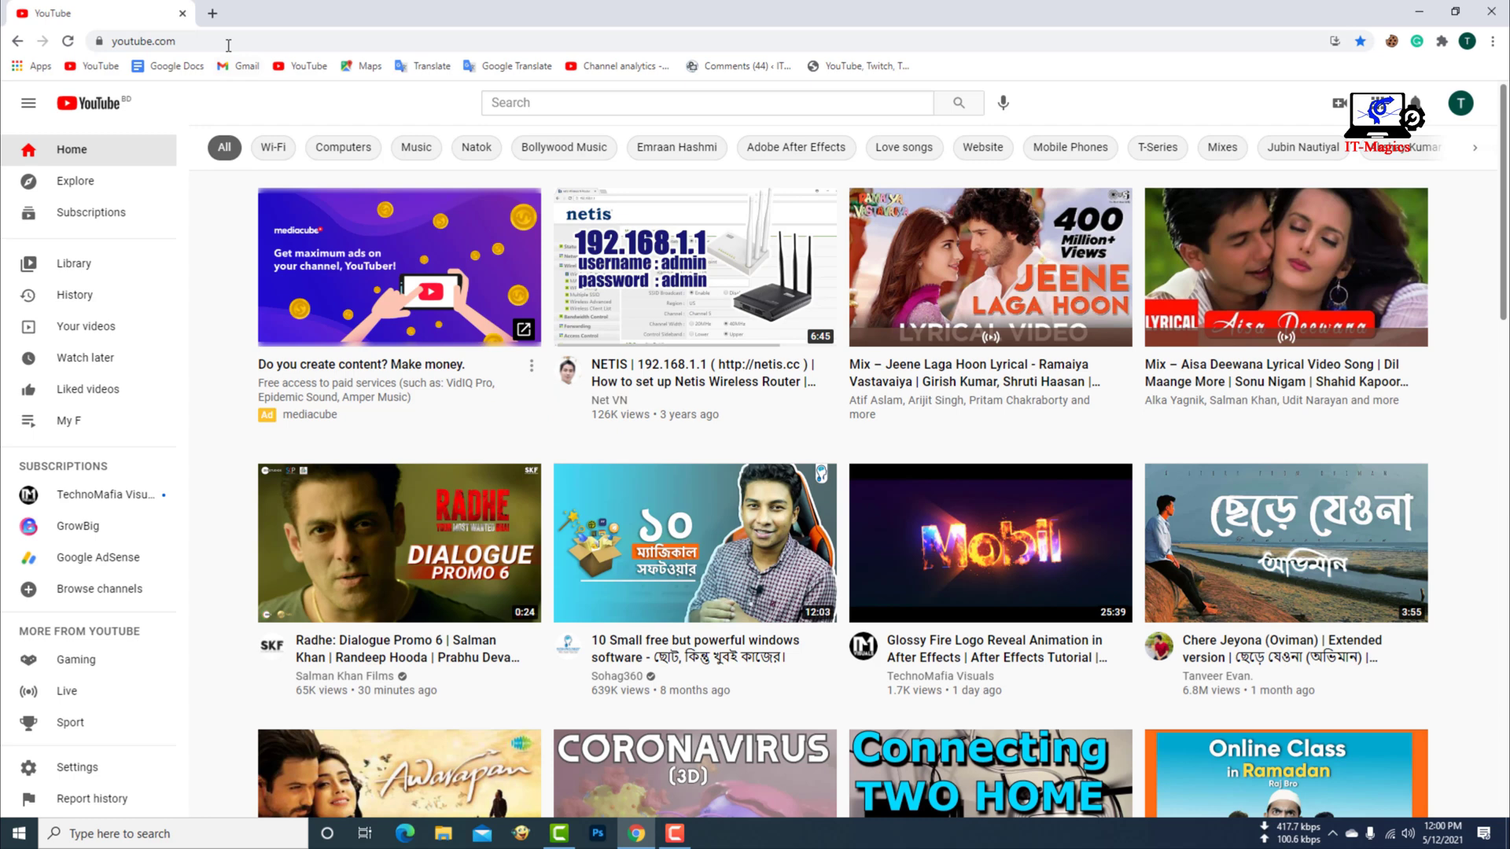
click(213, 14)
click(260, 39)
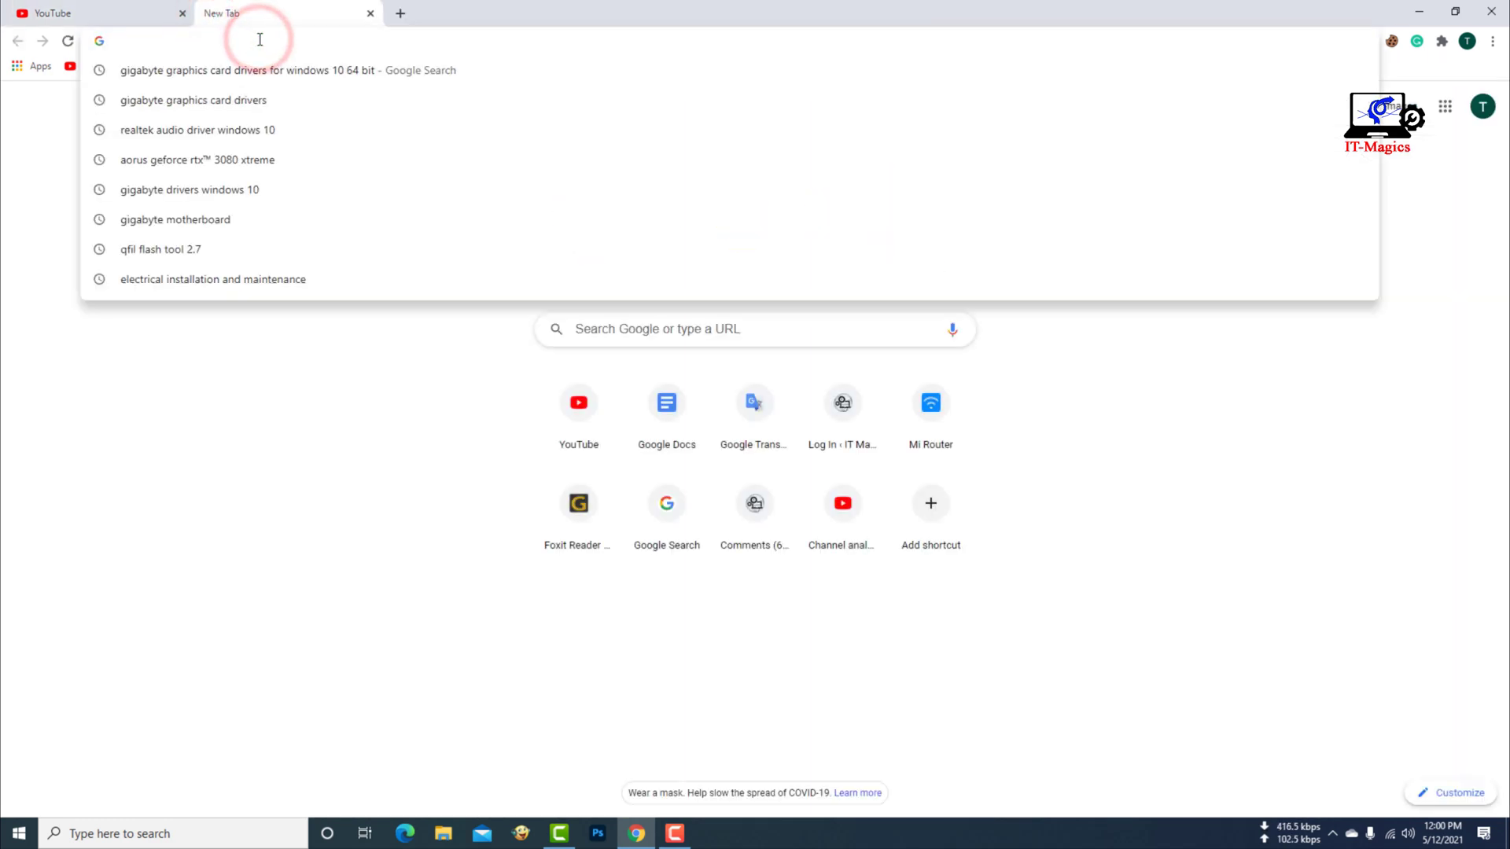
text(19)
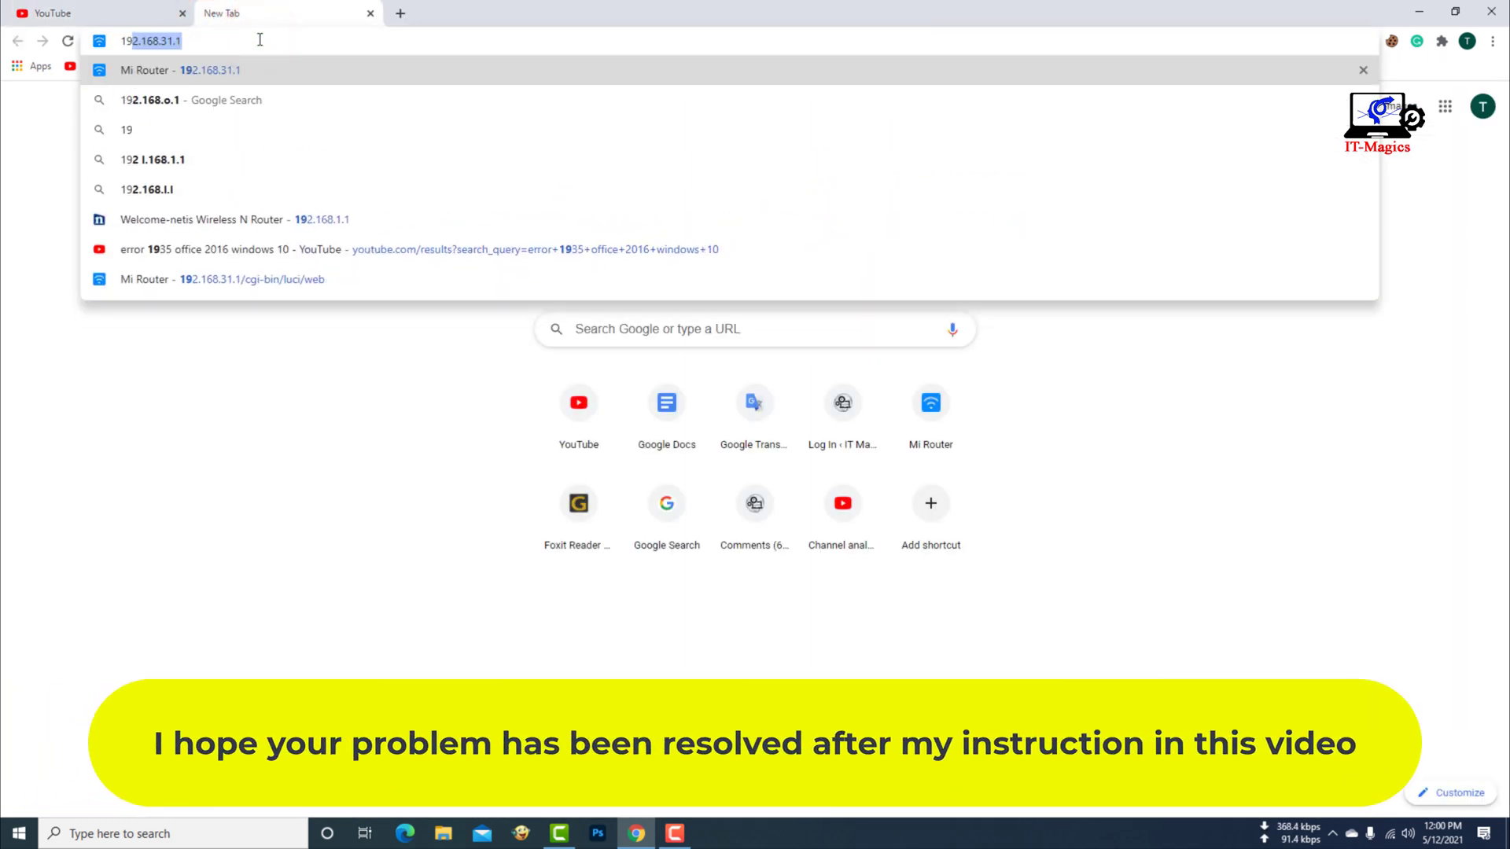
text(2.1)
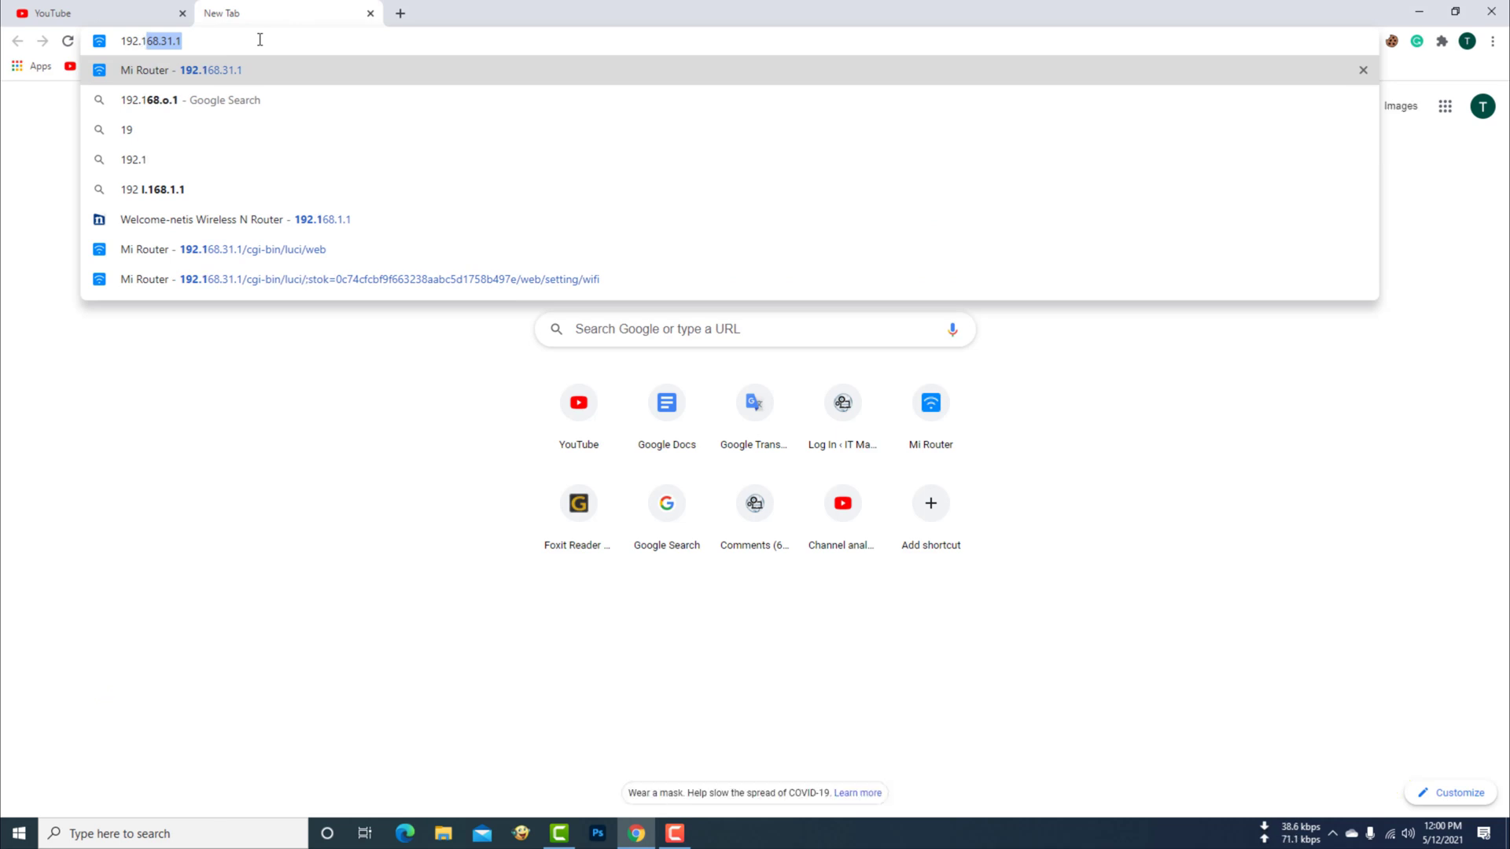
text(68.1.1)
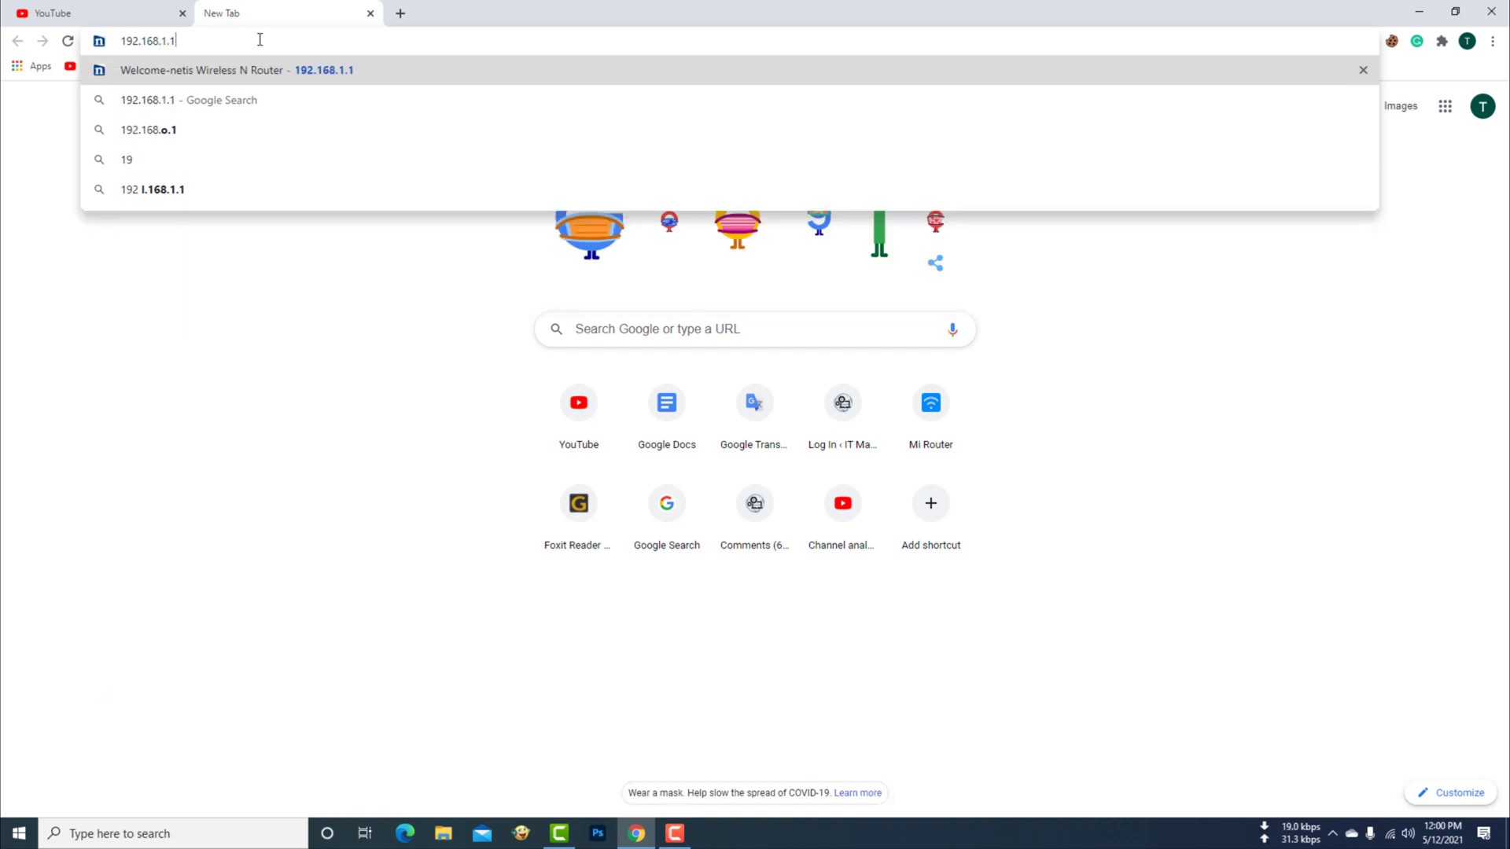